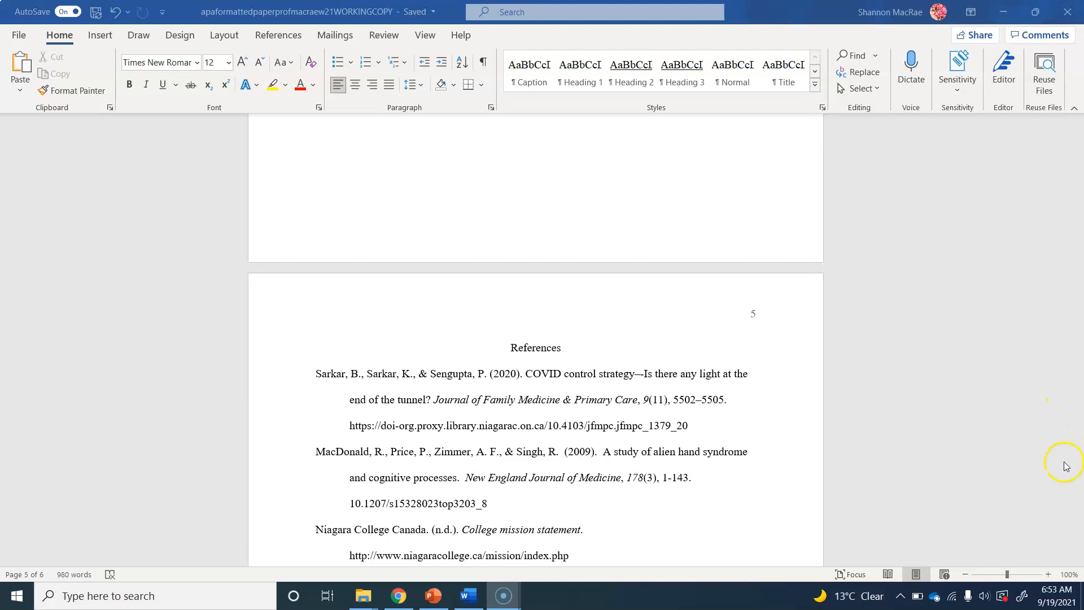
Delete the paper's body text from the "Cancer and Treatment in Canada" heading up to the References heading.
{"action": "left_click_drag", "start_coordinate": [1078, 422], "coordinate": [1076, 229]}
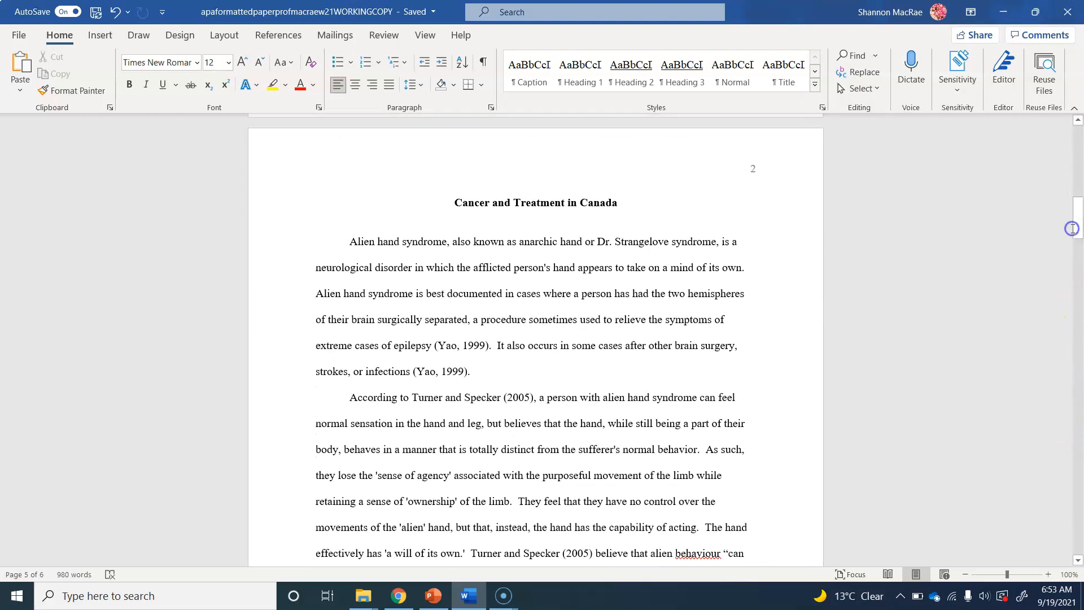
{"action": "left_click_drag", "start_coordinate": [455, 202], "coordinate": [549, 266]}
{"action": "key", "text": "Delete"}
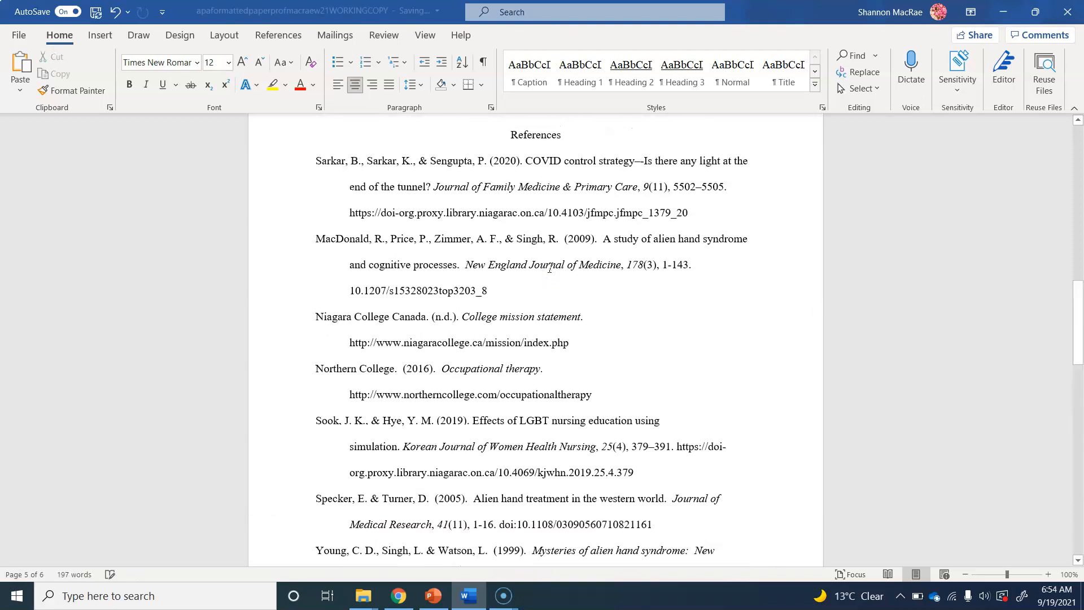
{"action": "left_click_drag", "start_coordinate": [1078, 282], "coordinate": [1075, 260]}
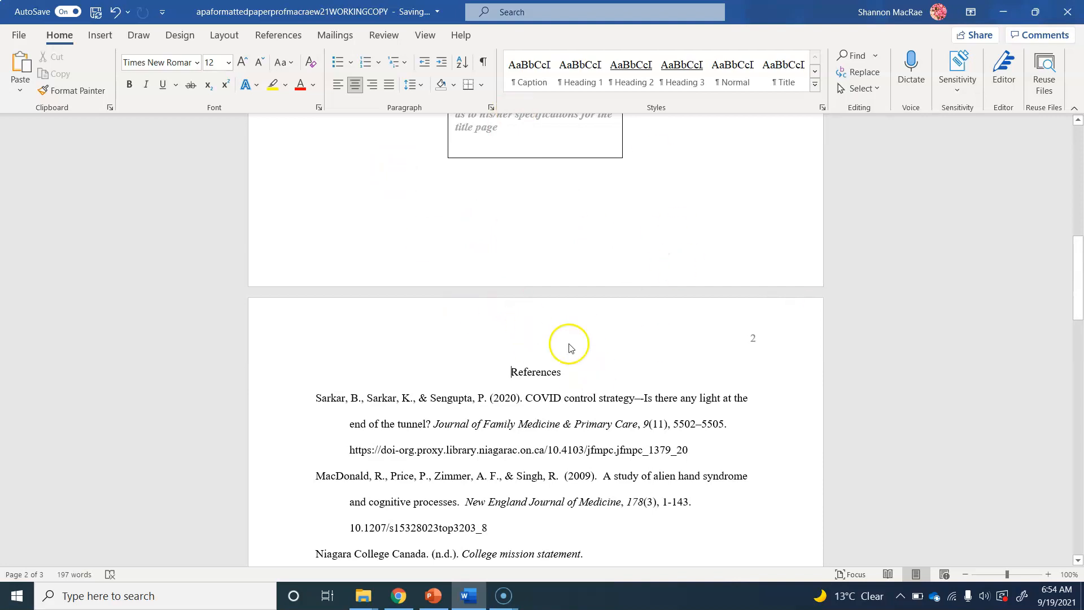
Insert an empty line directly under the References heading, above the first reference entry.
{"action": "left_click", "coordinate": [311, 399]}
{"action": "left_click", "coordinate": [310, 473]}
{"action": "left_click", "coordinate": [314, 551]}
{"action": "left_click", "coordinate": [309, 399]}
{"action": "left_click", "coordinate": [314, 397]}
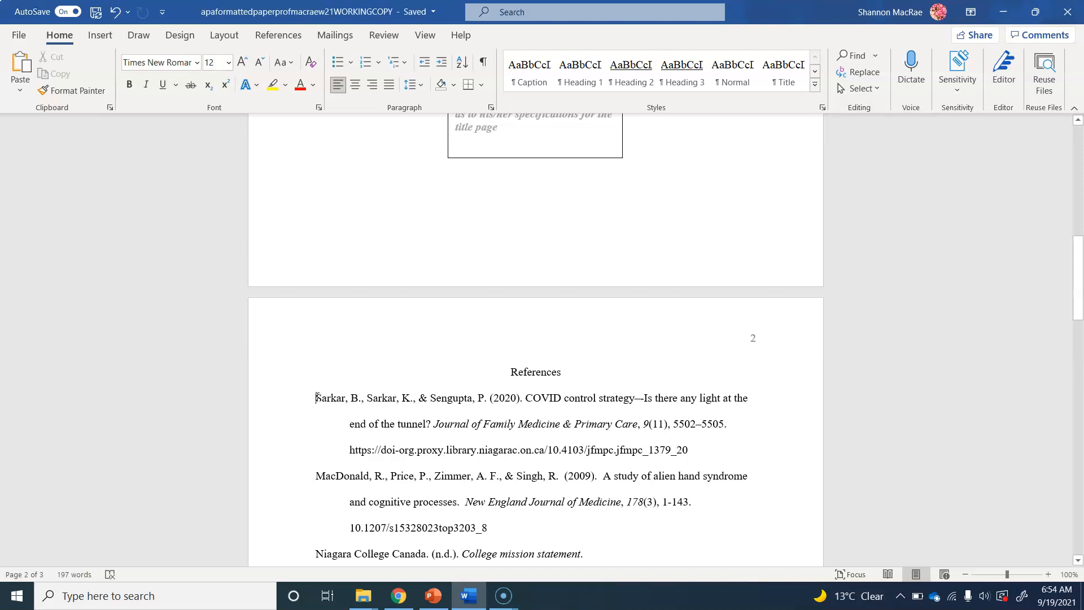
{"action": "key", "text": "Return"}
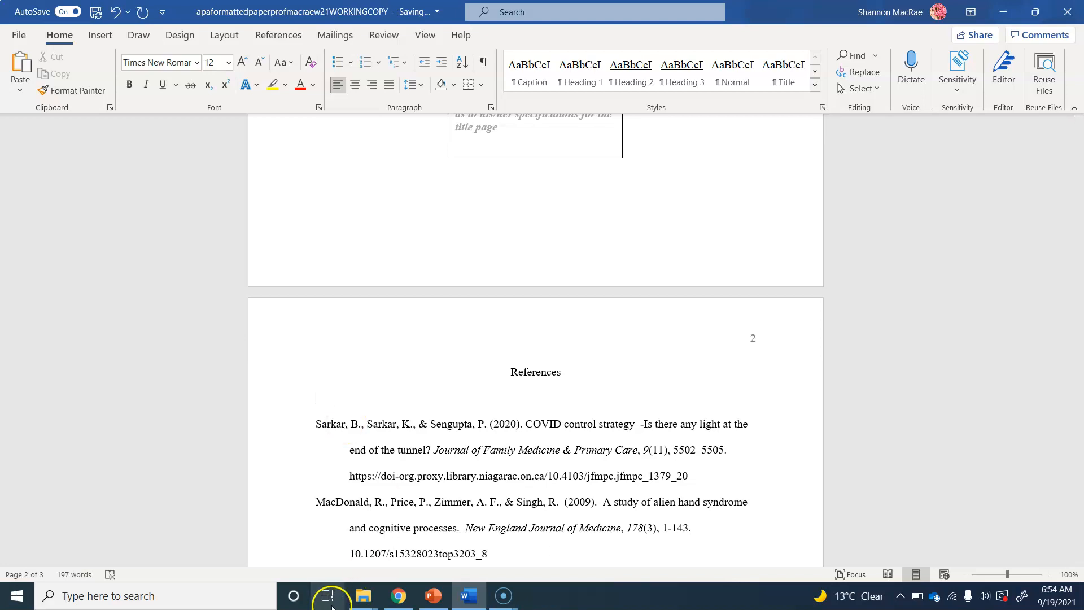
Find the eBook "Diabetes: Oxidative Stress and Dietary Antioxidants" in Chrome's EBSCOhost results and enter its author's surname and initials plus "(" in the Word reference.
{"action": "left_click", "coordinate": [399, 595]}
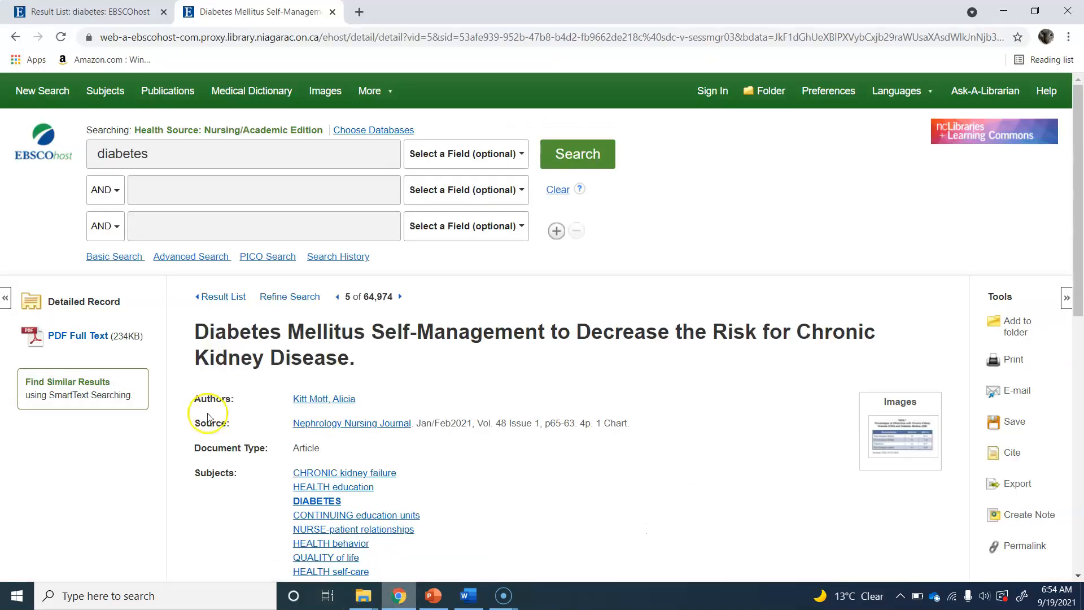
{"action": "left_click", "coordinate": [94, 8]}
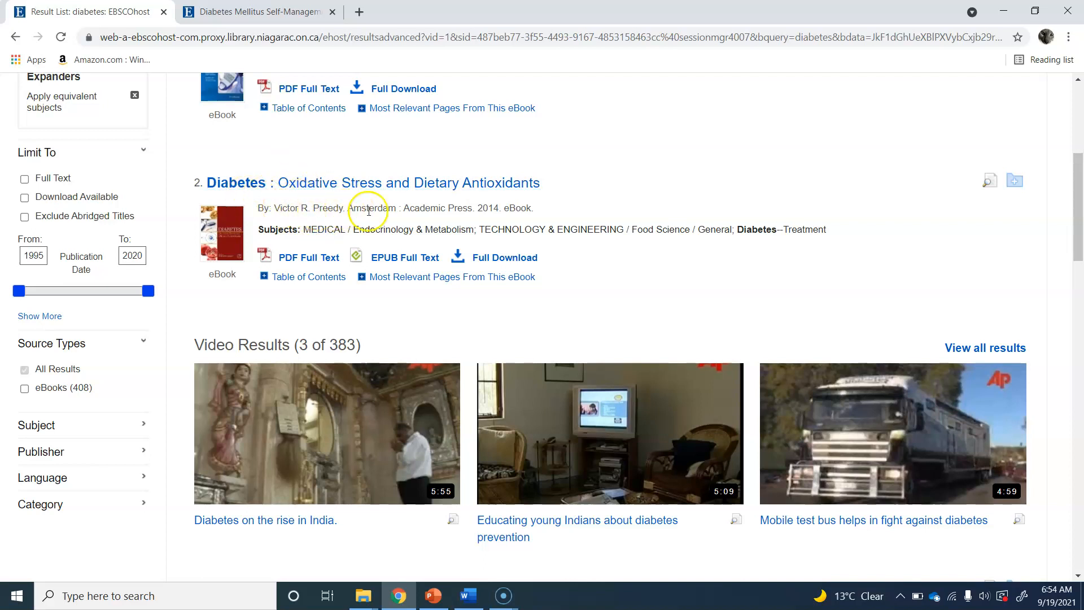
{"action": "left_click", "coordinate": [472, 597]}
{"action": "type", "text": "Preedy, V."}
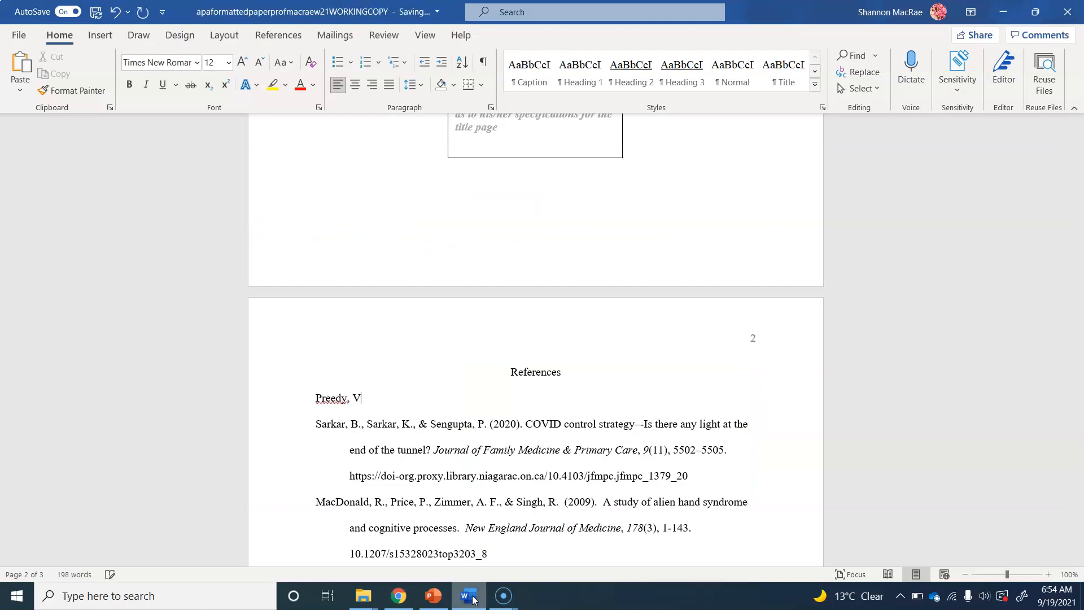
{"action": "left_click", "coordinate": [404, 603]}
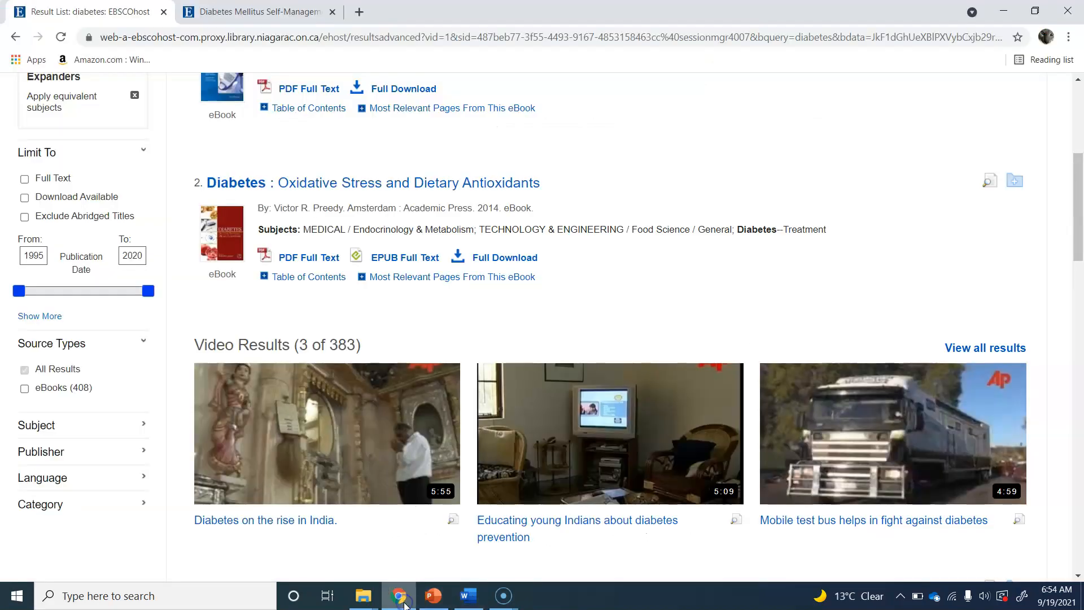
{"action": "left_click", "coordinate": [469, 600]}
{"action": "type", "text": "edy, V. R. ("}
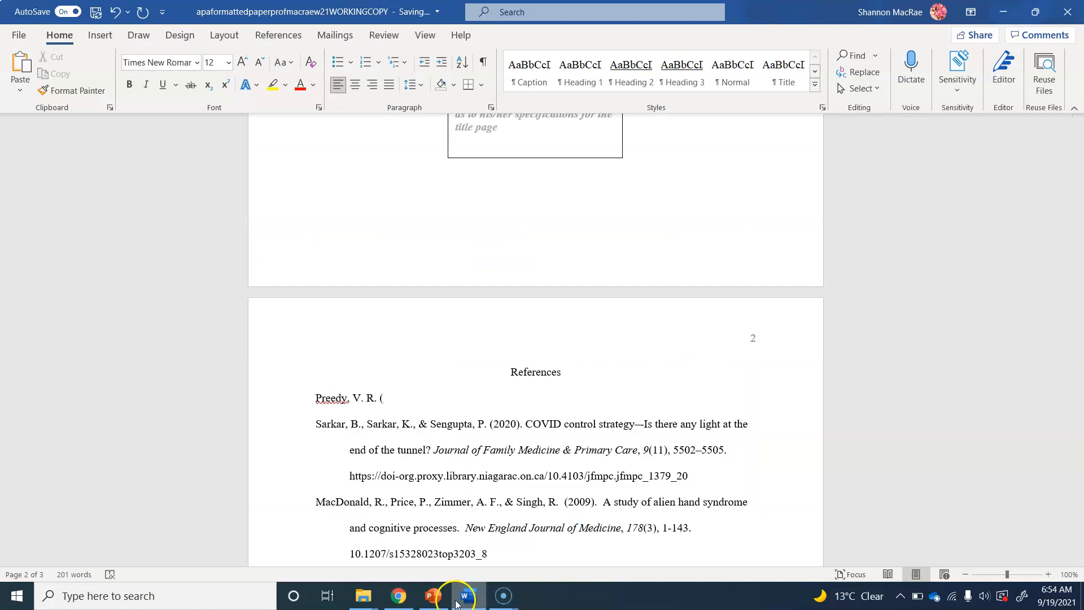
Check the eBook's publication year in Chrome and complete the year element in the Word reference as "(2014).".
{"action": "left_click", "coordinate": [440, 601]}
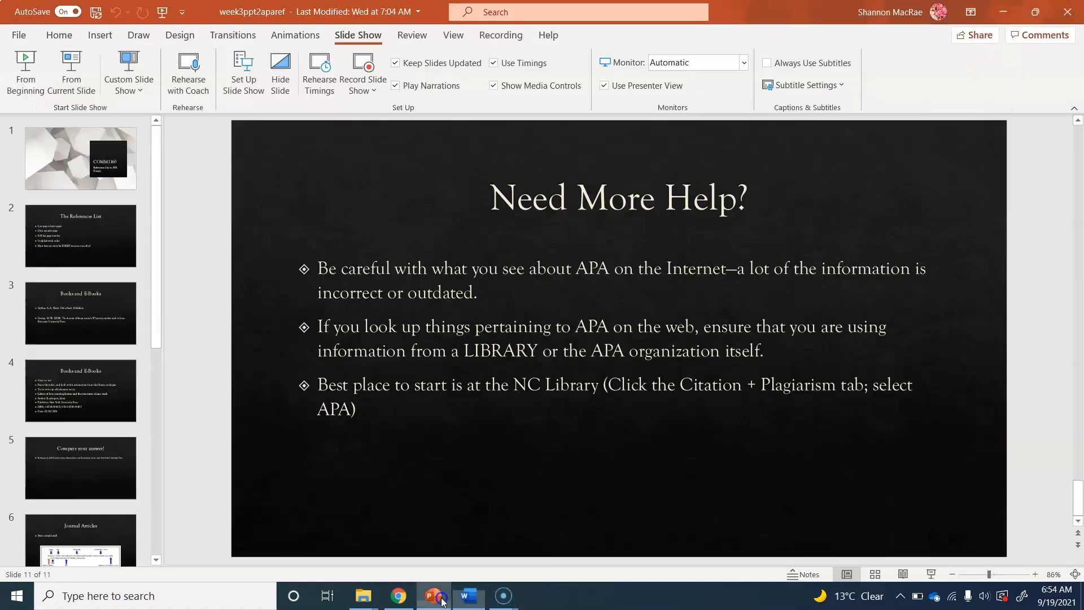
{"action": "left_click", "coordinate": [397, 600]}
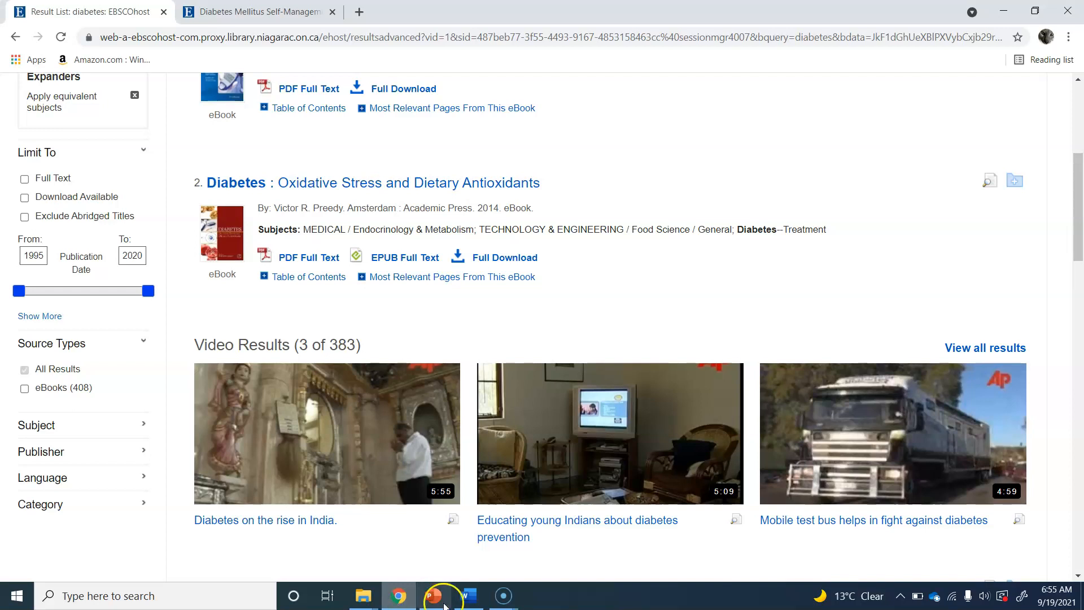
{"action": "left_click", "coordinate": [469, 600]}
{"action": "type", "text": "2014)."}
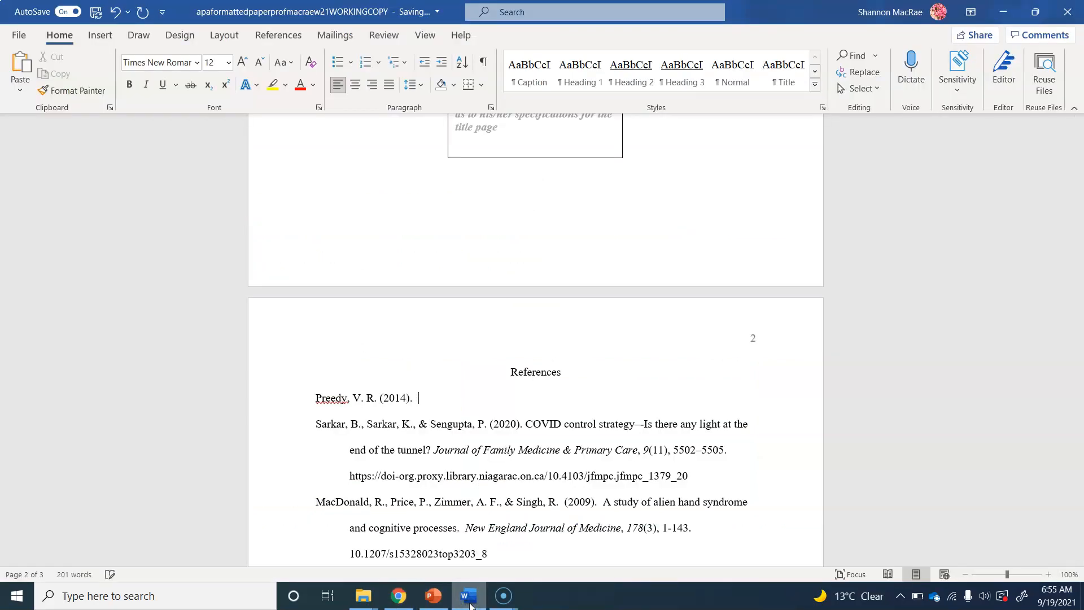
Add the book title in sentence case, "Diabetes: Oxidative stress and dietary antioxidants.", to the Word reference, checking its wording in Chrome.
{"action": "left_click", "coordinate": [398, 600]}
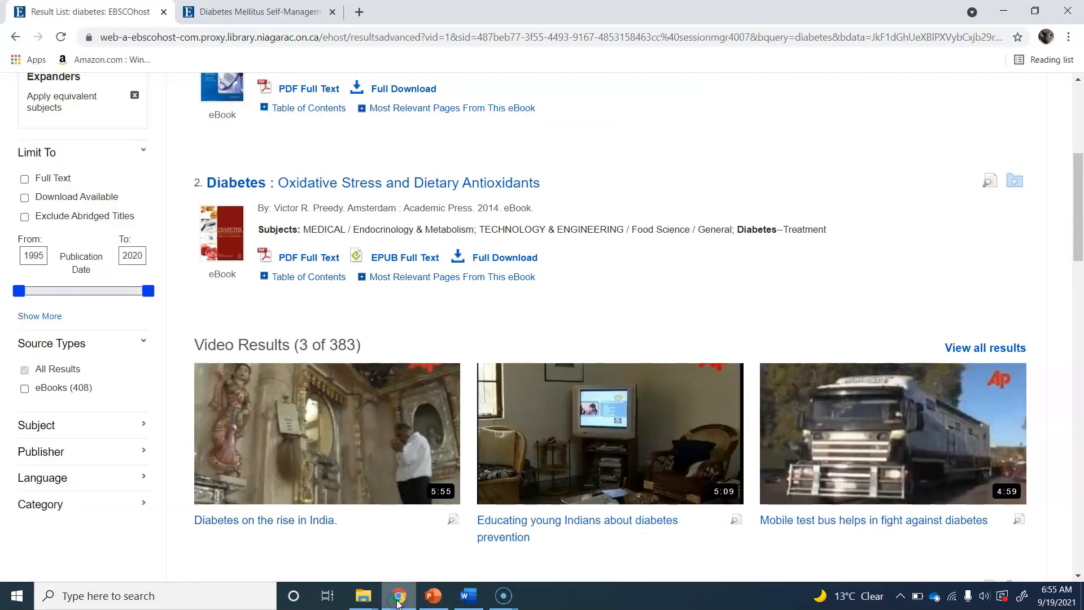
{"action": "left_click", "coordinate": [468, 600]}
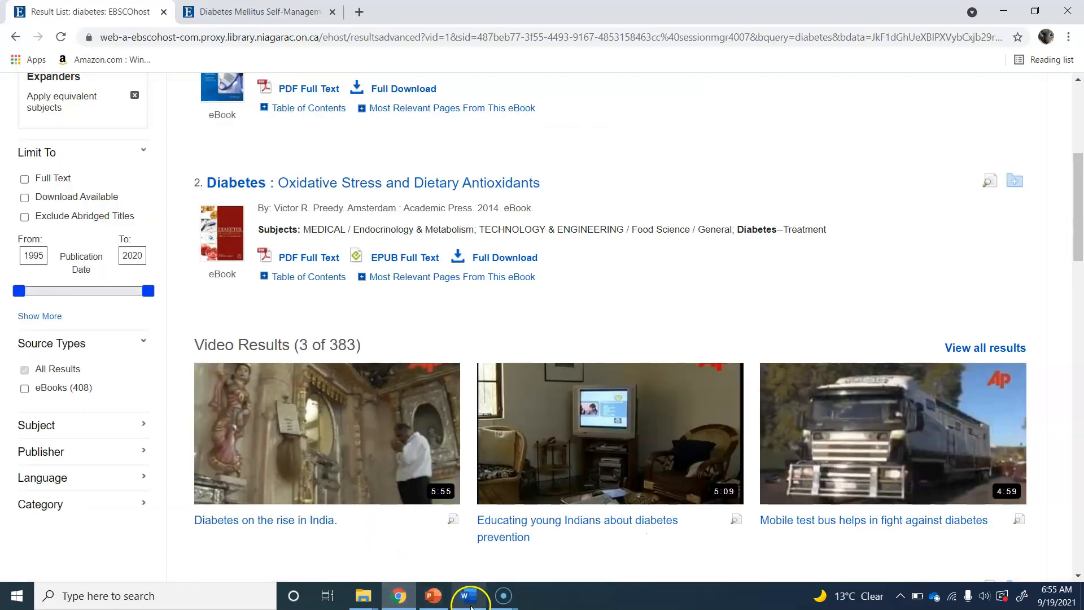
{"action": "type", "text": "I"}
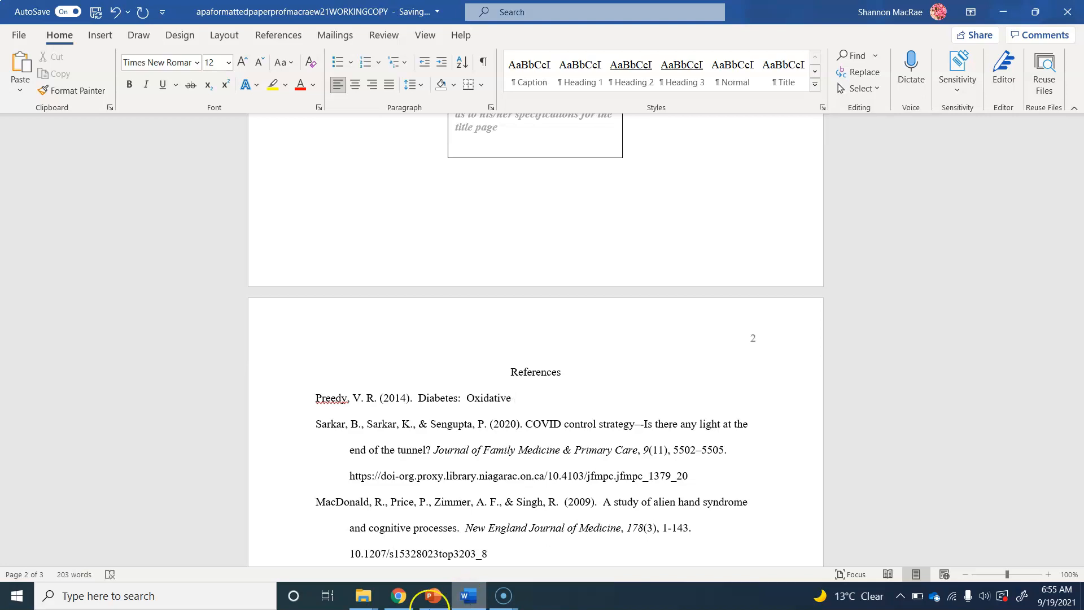
{"action": "left_click", "coordinate": [397, 604]}
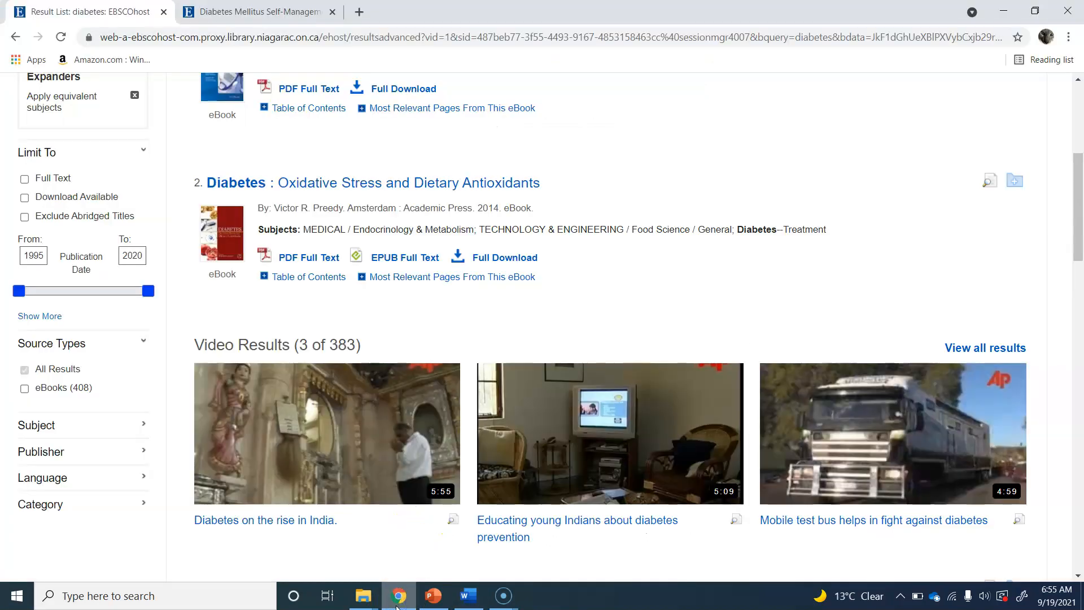
{"action": "left_click", "coordinate": [462, 601]}
{"action": "type", "text": "stress and dietary antioxidants."}
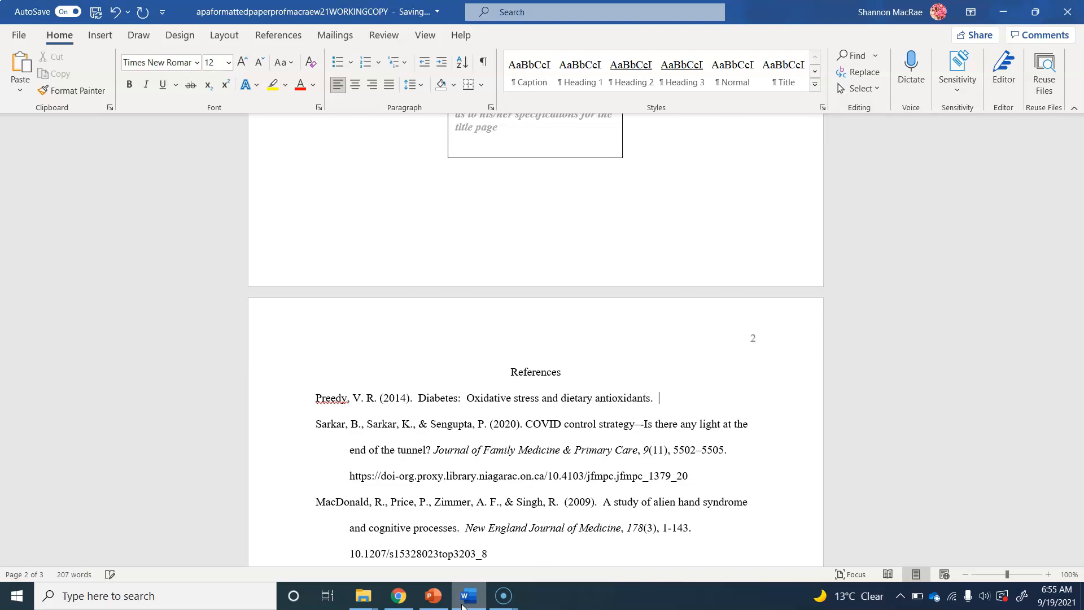
Look up the eBook's publisher in Chrome and end the Word reference with "Academic Press.".
{"action": "left_click", "coordinate": [398, 602]}
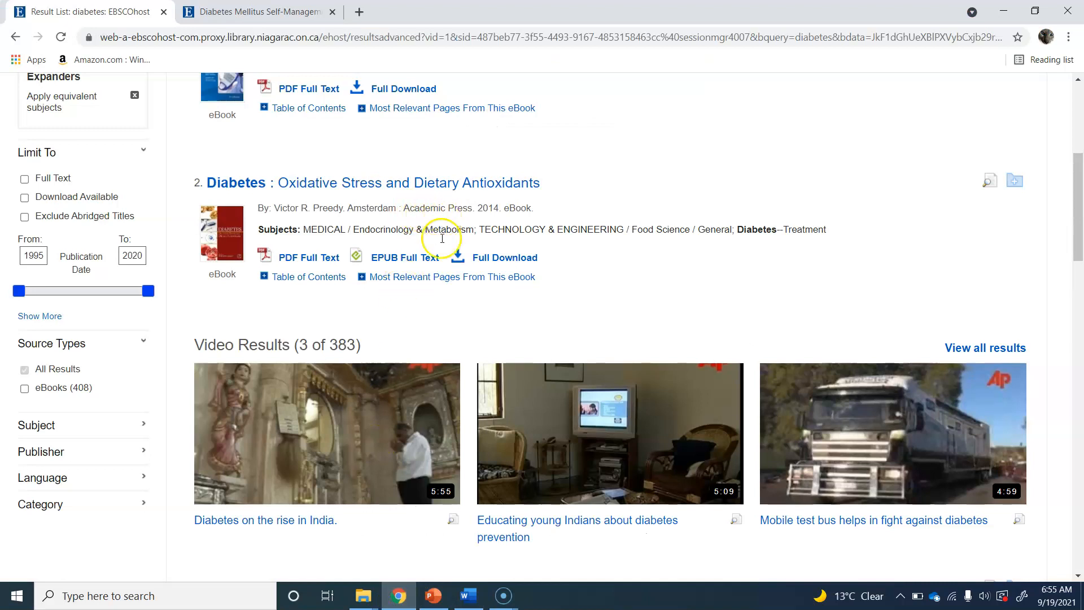
{"action": "left_click", "coordinate": [473, 604]}
{"action": "type", "text": "Academic Press."}
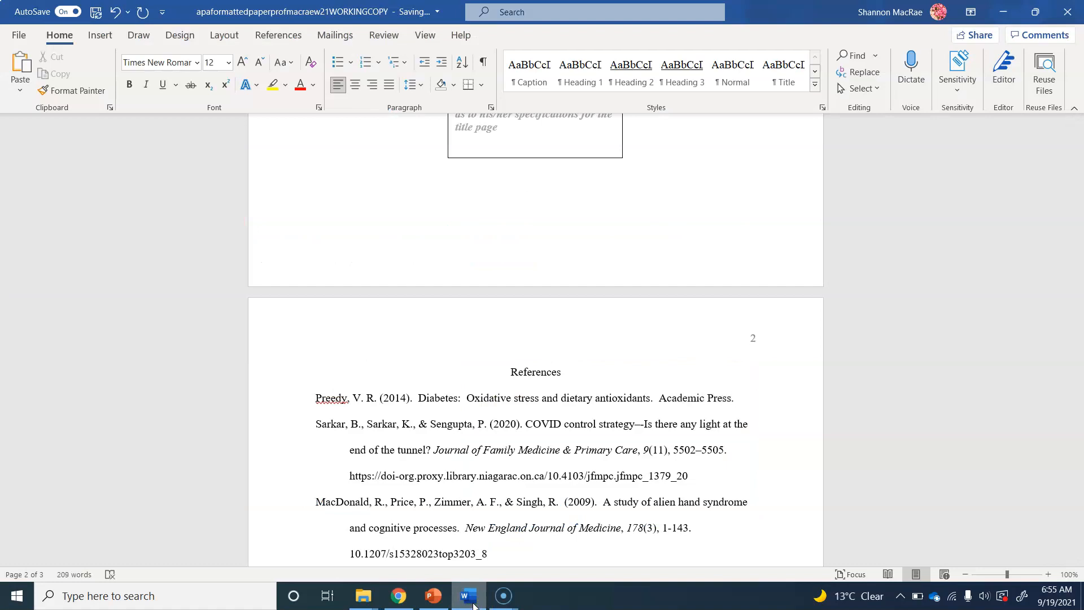
Italicize the book title in the new reference and start an empty line below the entry.
{"action": "left_click", "coordinate": [419, 399]}
{"action": "left_click_drag", "start_coordinate": [419, 399], "coordinate": [633, 398]}
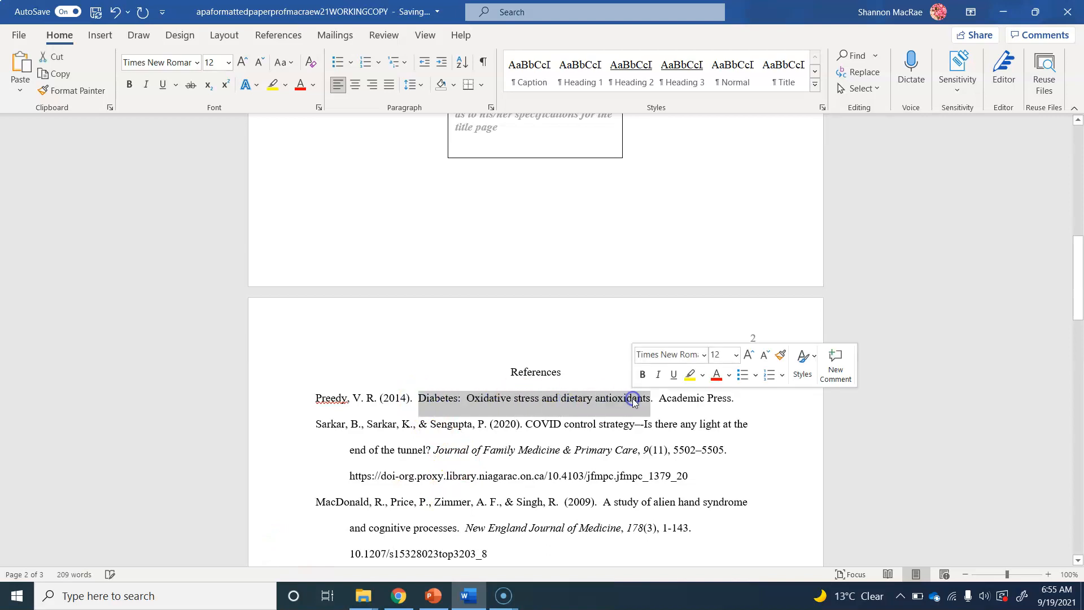
{"action": "left_click", "coordinate": [146, 85]}
{"action": "left_click", "coordinate": [666, 399]}
{"action": "left_click", "coordinate": [761, 390]}
{"action": "key", "text": "Return"}
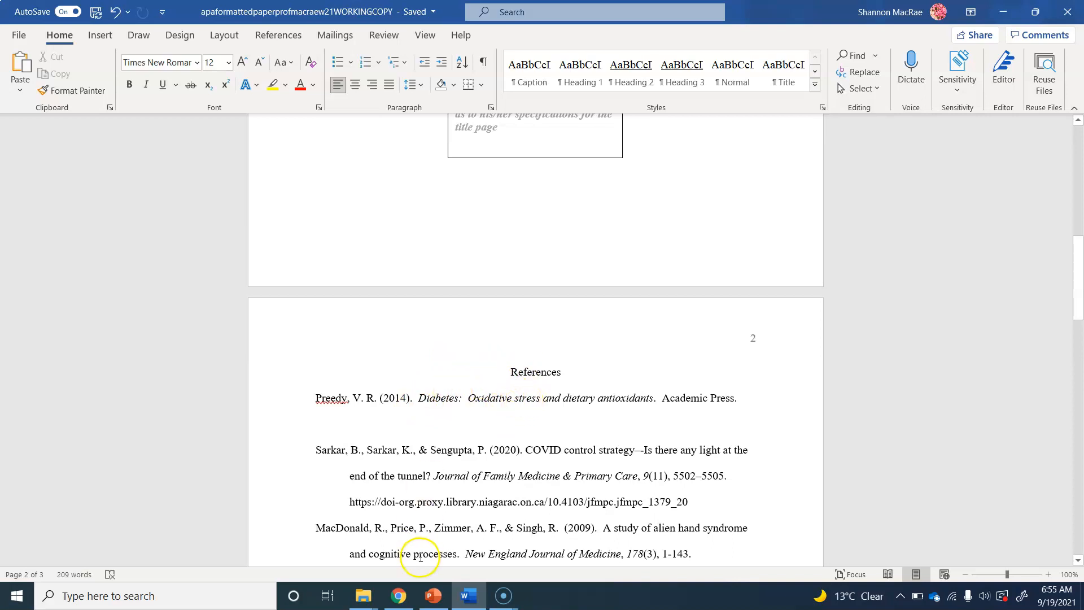
In Chrome, copy the APA 7th Edition citation of the EBSCOhost article "Diabetes Mellitus Self-Management to Decrease the Risk for Chronic Kidney Disease".
{"action": "left_click", "coordinate": [398, 595]}
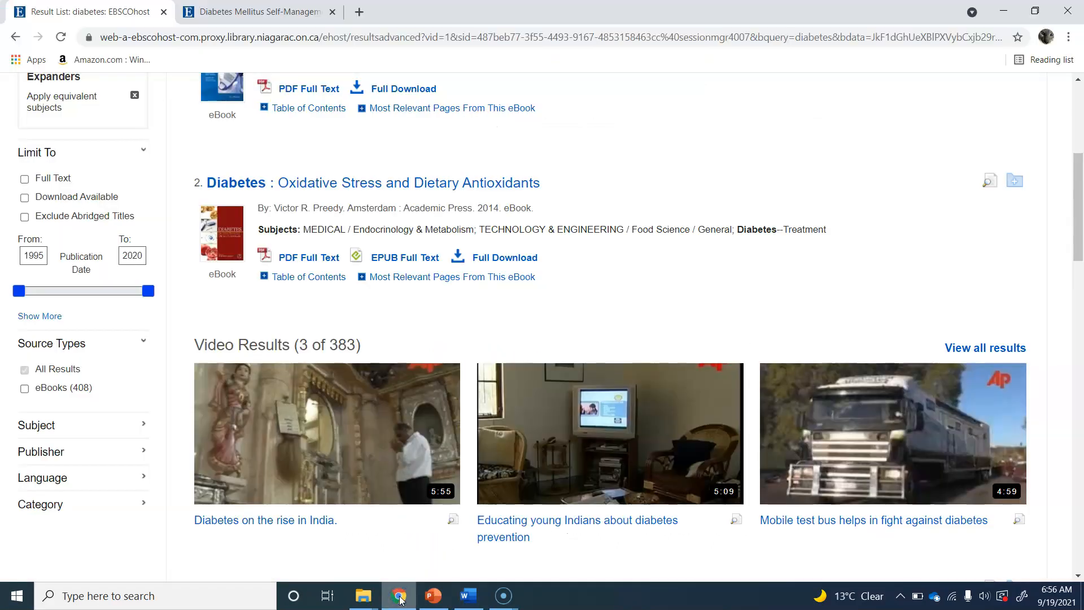
{"action": "left_click", "coordinate": [260, 10]}
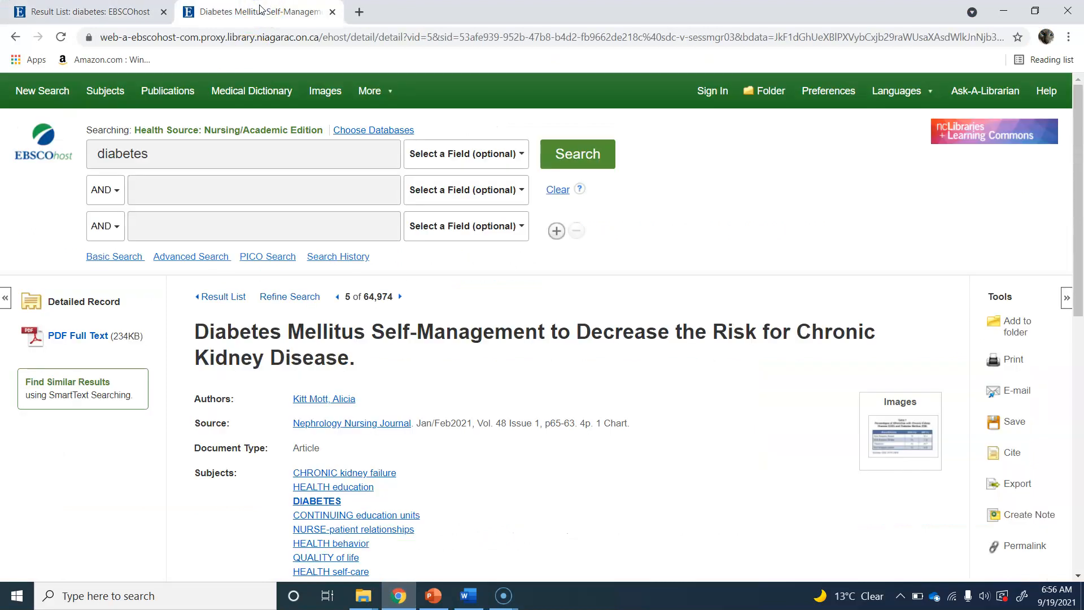
{"action": "left_click_drag", "start_coordinate": [1079, 109], "coordinate": [1074, 161]}
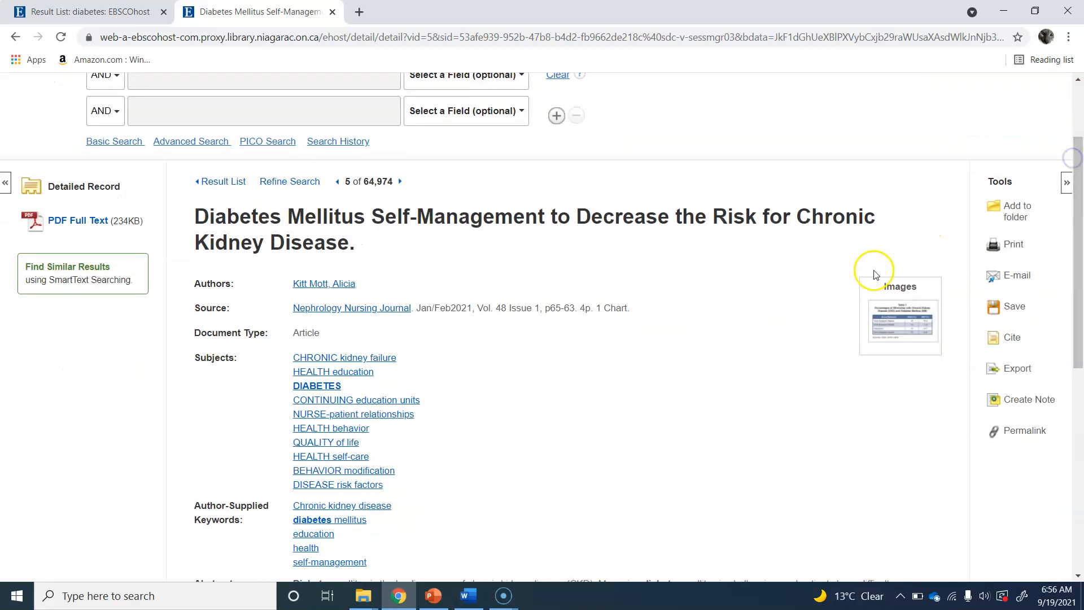
{"action": "left_click", "coordinate": [1011, 340]}
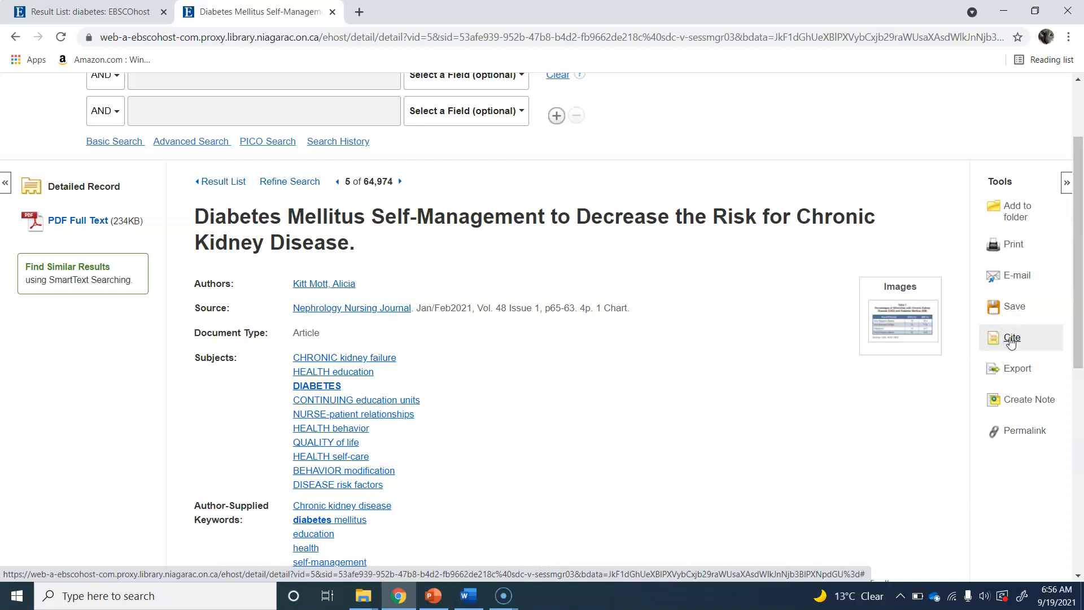
{"action": "left_click_drag", "start_coordinate": [933, 298], "coordinate": [939, 326]}
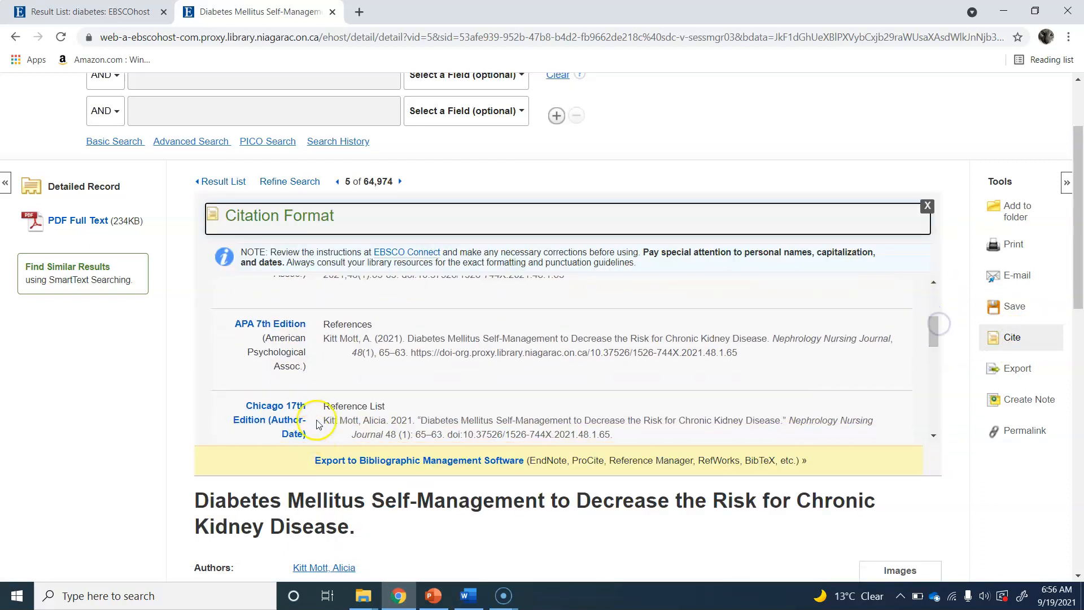
{"action": "left_click", "coordinate": [324, 339]}
{"action": "left_click_drag", "start_coordinate": [324, 339], "coordinate": [765, 366]}
{"action": "key", "text": "ctrl+c"}
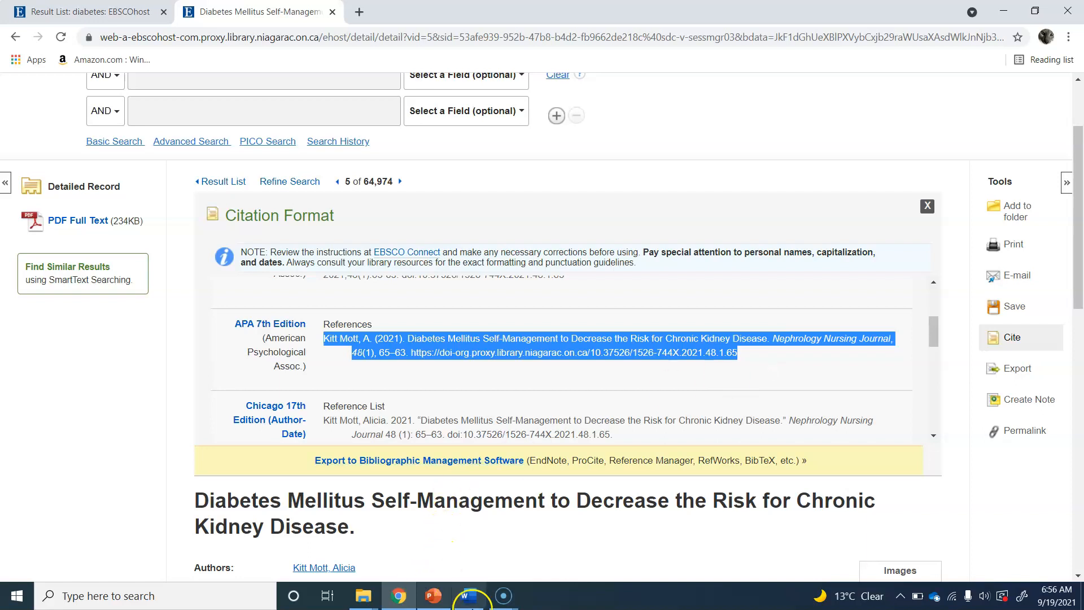
Paste the copied citation as unformatted text on the empty line below the book reference in Word.
{"action": "left_click", "coordinate": [469, 599]}
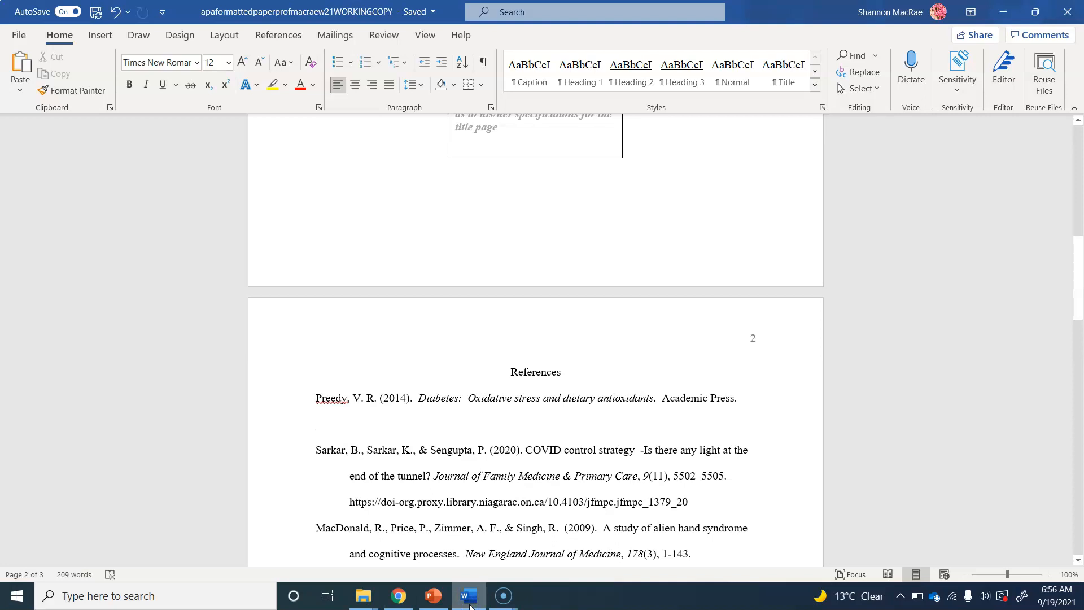
{"action": "left_click", "coordinate": [20, 89]}
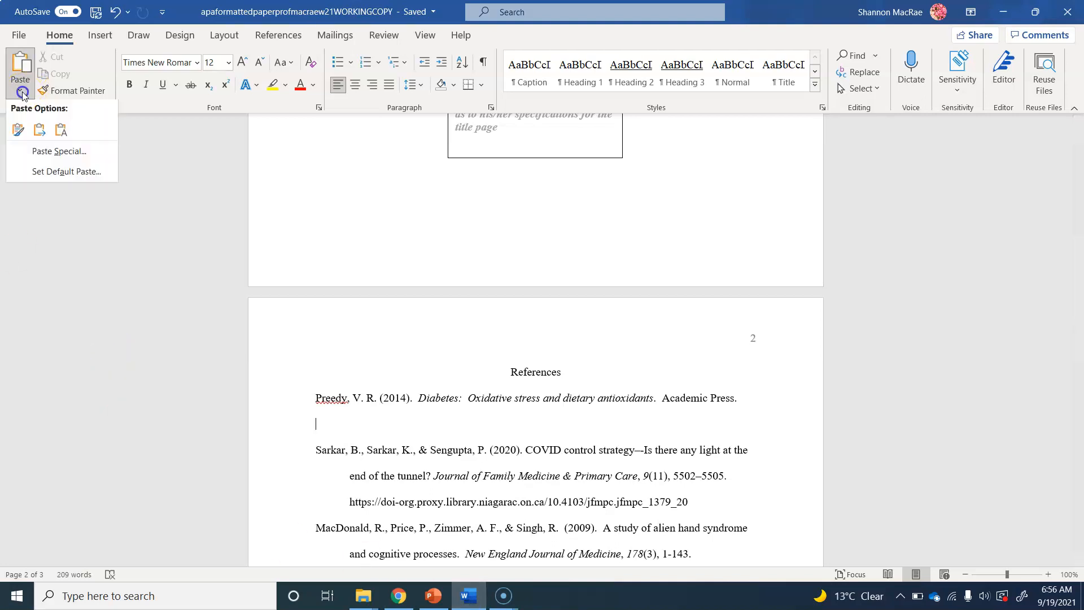
{"action": "left_click", "coordinate": [42, 154]}
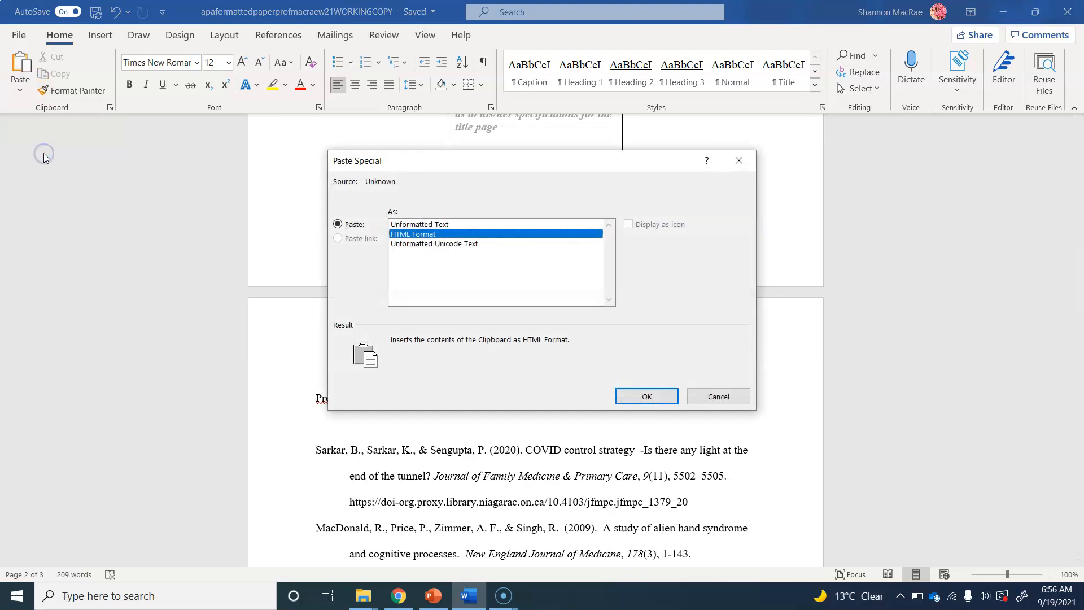
{"action": "double_click", "coordinate": [414, 224]}
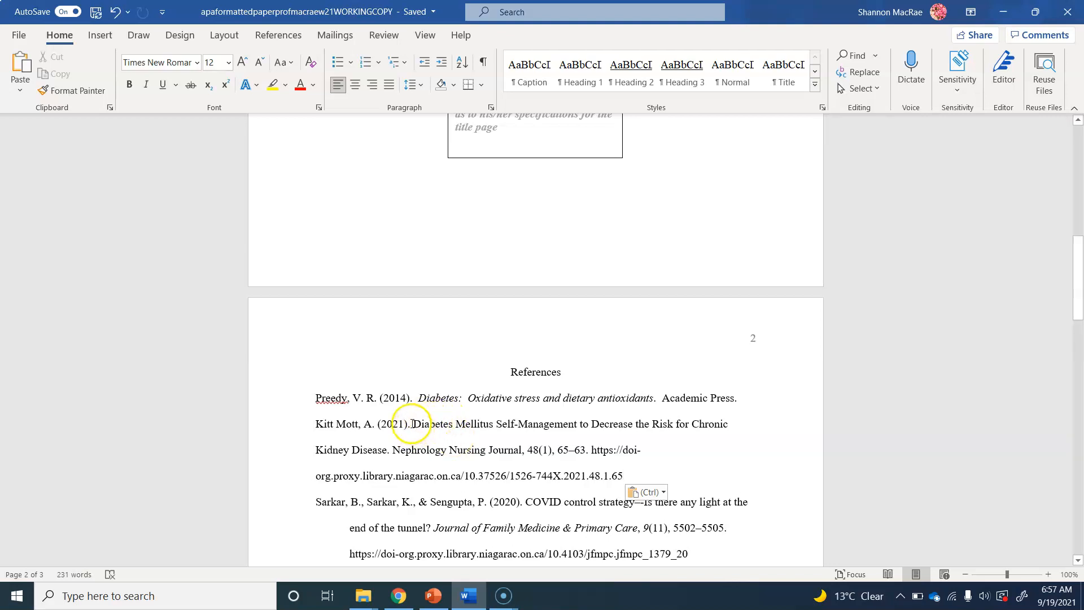
Change "Mellitus Self-Management" to lowercase "mellitus self-management" in the pasted article title.
{"action": "left_click_drag", "start_coordinate": [413, 424], "coordinate": [387, 452]}
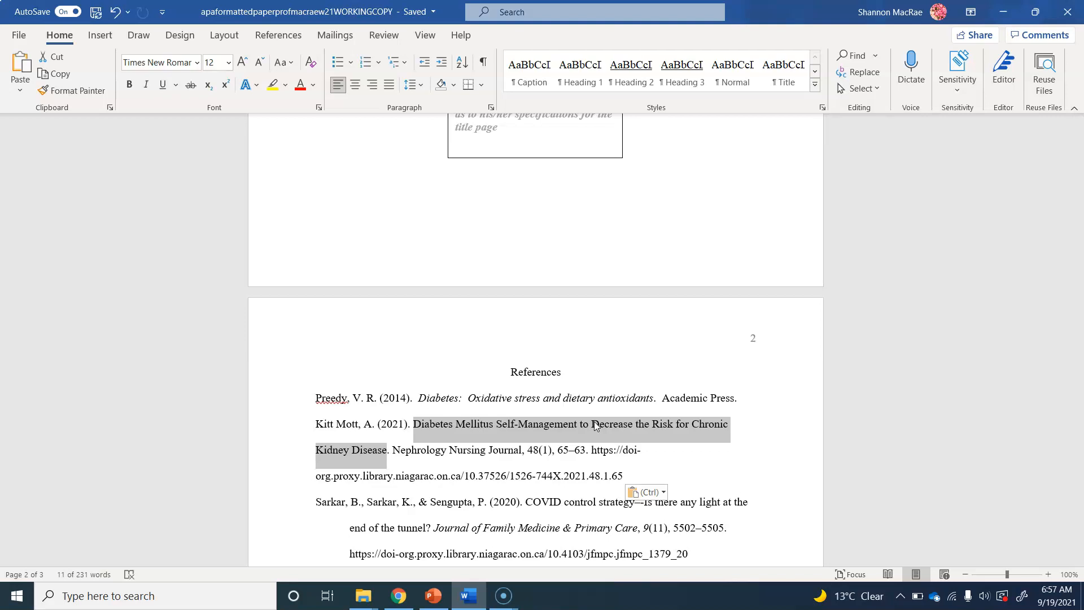
{"action": "left_click", "coordinate": [465, 425]}
{"action": "key", "text": "BackSpace"}
{"action": "type", "text": "m"}
{"action": "left_click", "coordinate": [499, 423]}
{"action": "key", "text": "BackSpace"}
{"action": "type", "text": "s"}
{"action": "left_click", "coordinate": [527, 424]}
{"action": "key", "text": "BackSpace"}
{"action": "type", "text": "m"}
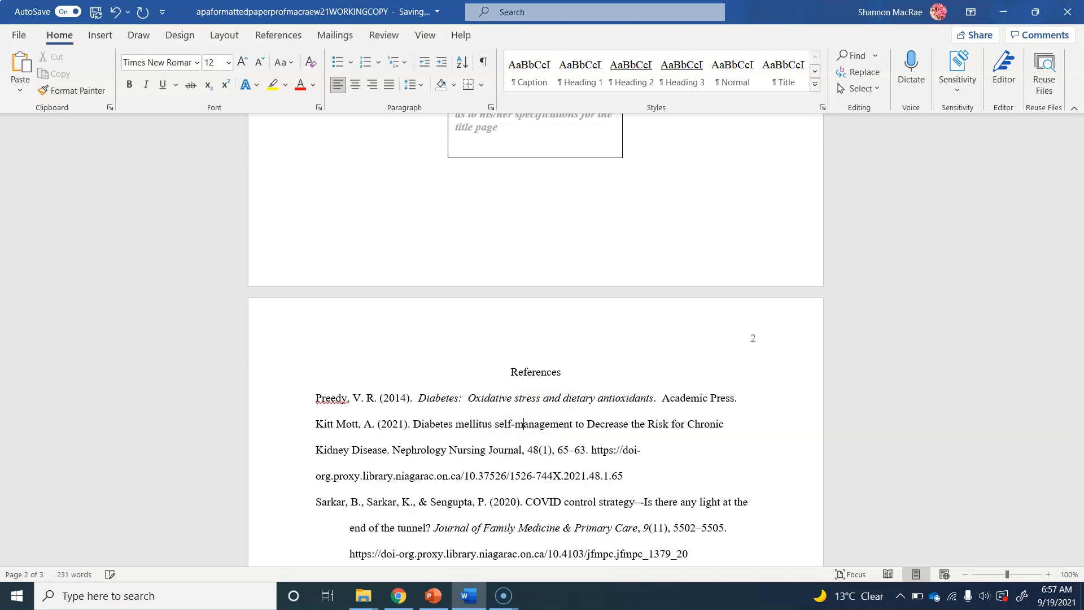
Lowercase the first letters of "Decrease" and "Risk" in the article title.
{"action": "left_click", "coordinate": [594, 425]}
{"action": "key", "text": "BackSpace"}
{"action": "type", "text": "d"}
{"action": "left_click", "coordinate": [650, 423]}
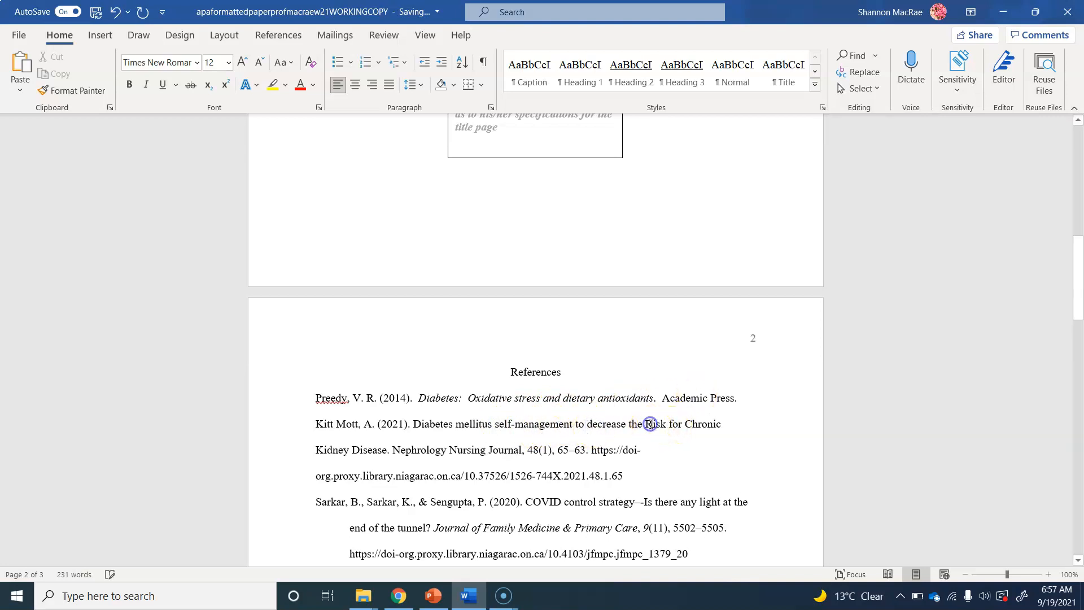
{"action": "key", "text": "BackSpace"}
{"action": "type", "text": "r"}
Change "Chronic Kidney Disease" to lowercase "chronic kidney disease" at the end of the article title.
{"action": "left_click", "coordinate": [687, 424]}
{"action": "key", "text": "BackSpace"}
{"action": "type", "text": "r"}
{"action": "left_click", "coordinate": [724, 423]}
{"action": "key", "text": "BackSpace"}
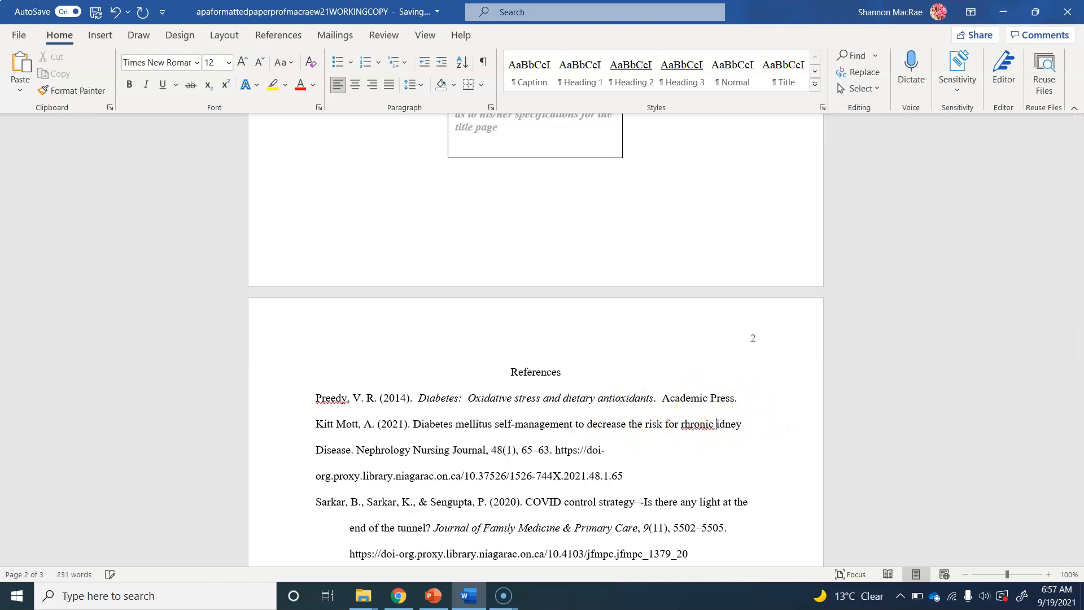
{"action": "left_click", "coordinate": [684, 424]}
{"action": "key", "text": "BackSpace"}
{"action": "type", "text": "c"}
{"action": "left_click", "coordinate": [717, 425]}
{"action": "type", "text": "k"}
{"action": "left_click", "coordinate": [323, 450]}
{"action": "key", "text": "BackSpace"}
{"action": "type", "text": "d"}
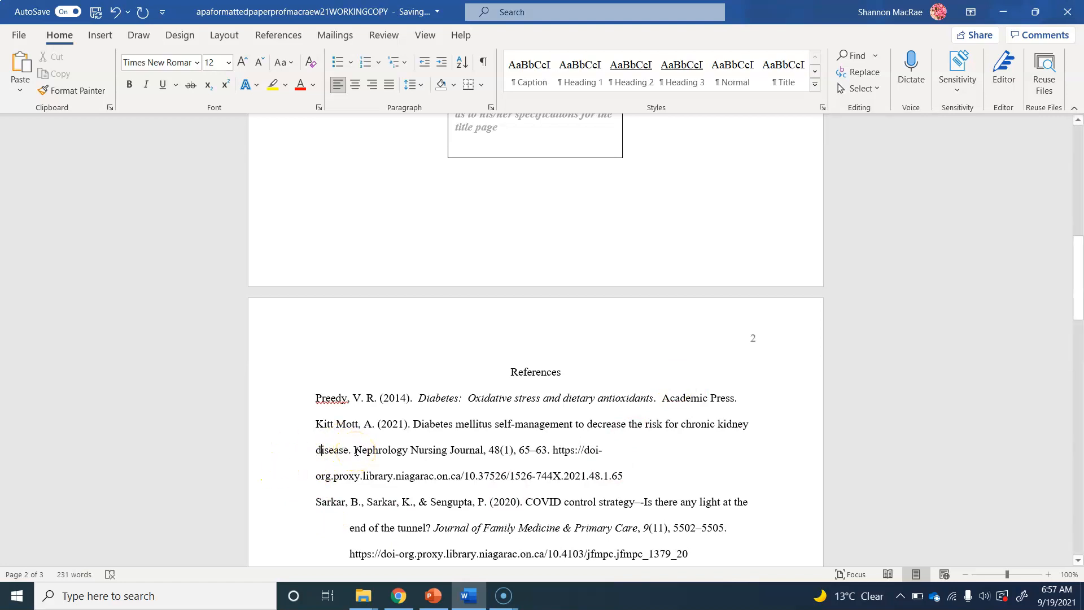
Italicize the journal name "Nephrology Nursing Journal" and the volume number 48 in the article reference.
{"action": "left_click_drag", "start_coordinate": [355, 450], "coordinate": [474, 448]}
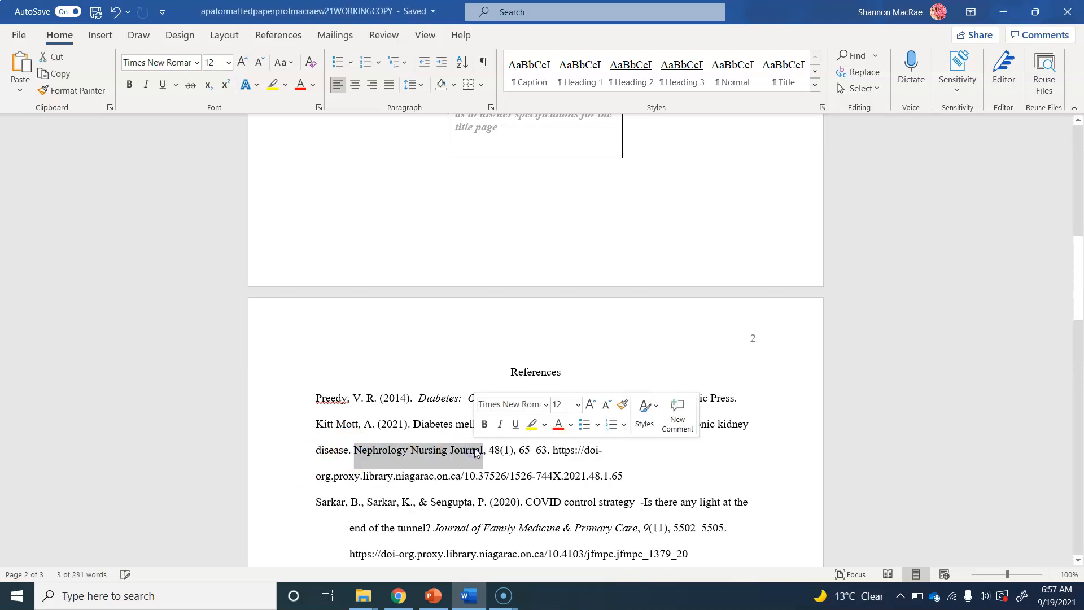
{"action": "left_click", "coordinate": [146, 85]}
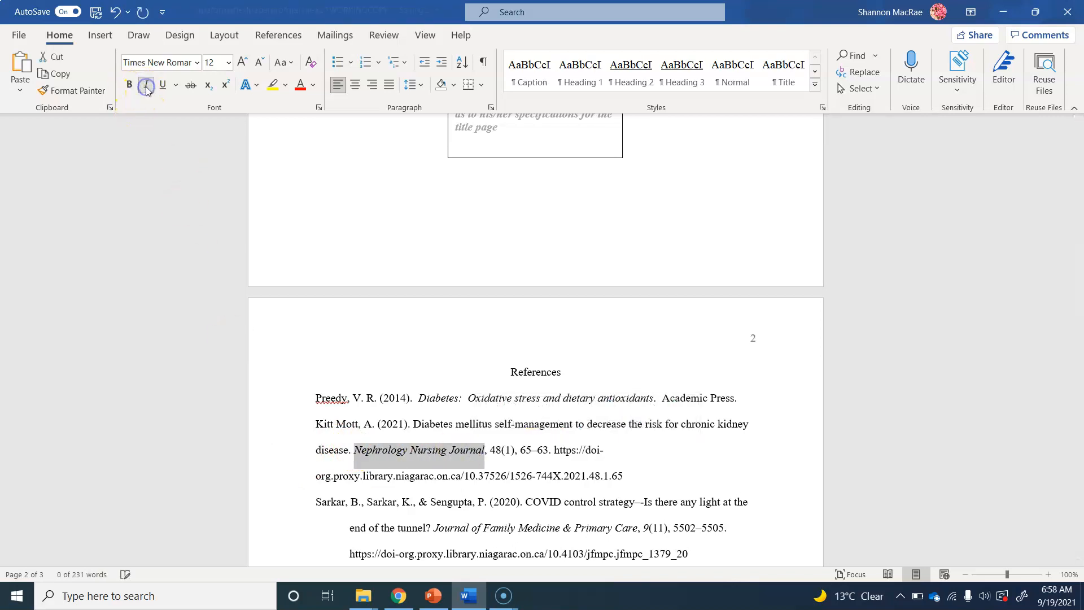
{"action": "double_click", "coordinate": [496, 451]}
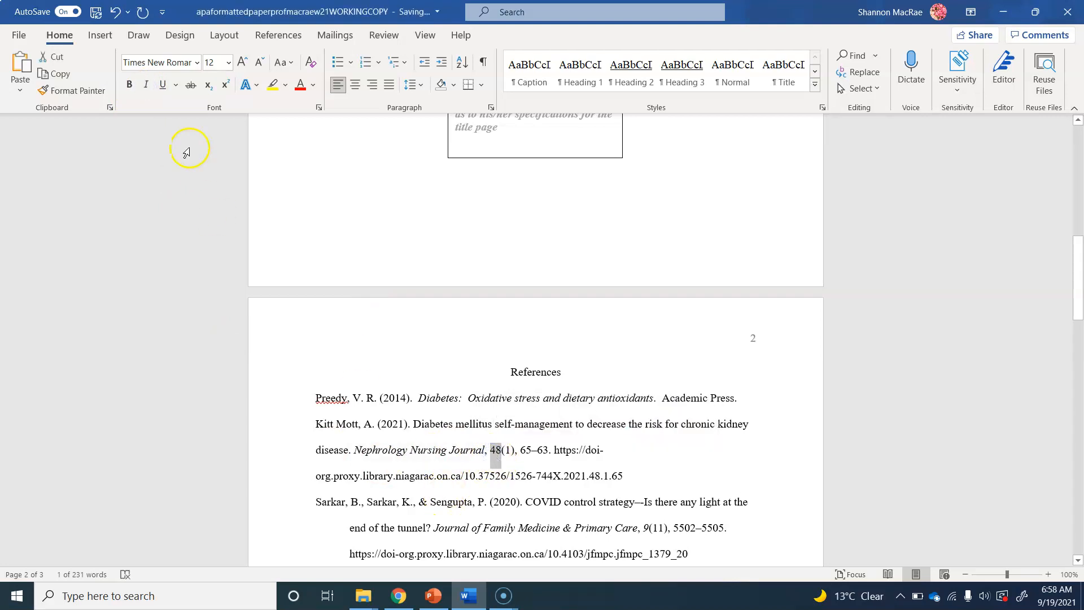
{"action": "left_click", "coordinate": [146, 85]}
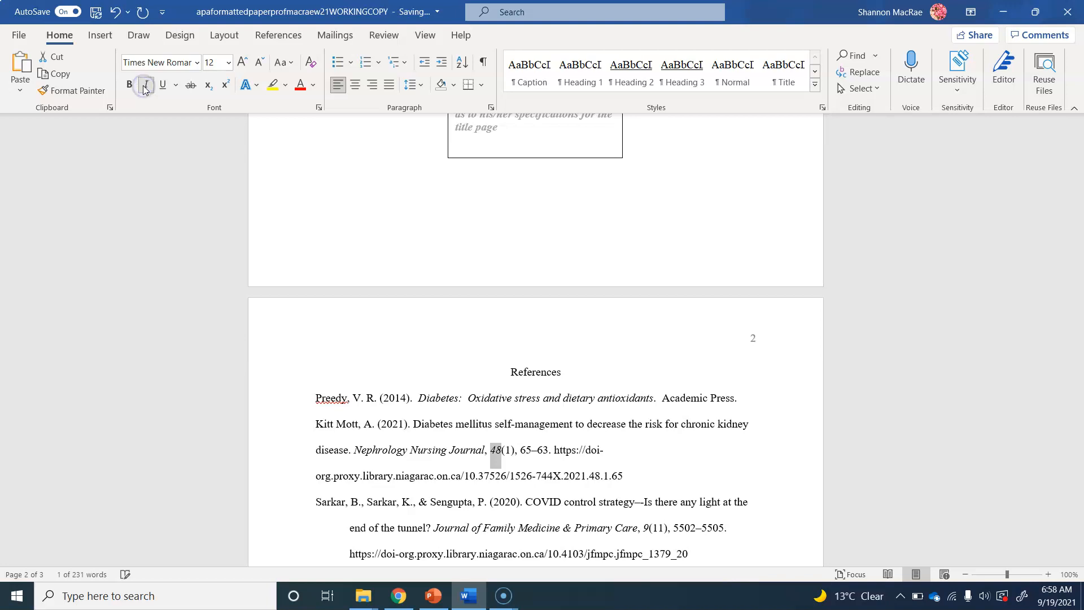
Insert five blank lines between the article reference and the 2020 COVID control strategy reference.
{"action": "left_click", "coordinate": [316, 501]}
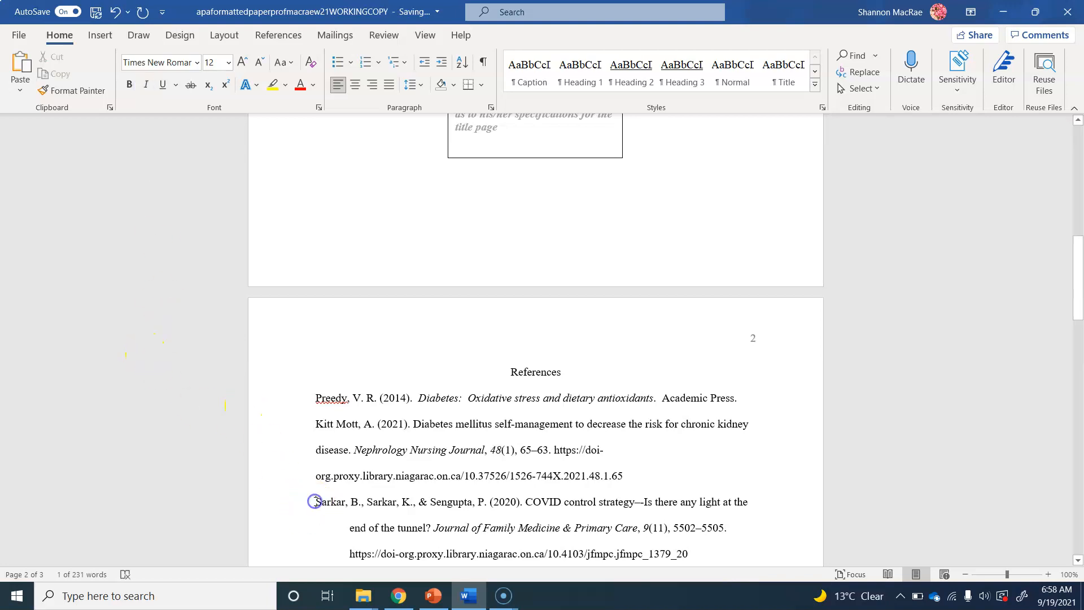
{"action": "key", "text": "Return"}
{"action": "key", "text": "Return"}
{"action": "key", "text": "Return"}
{"action": "key", "text": "Return"}
{"action": "key", "text": "Return"}
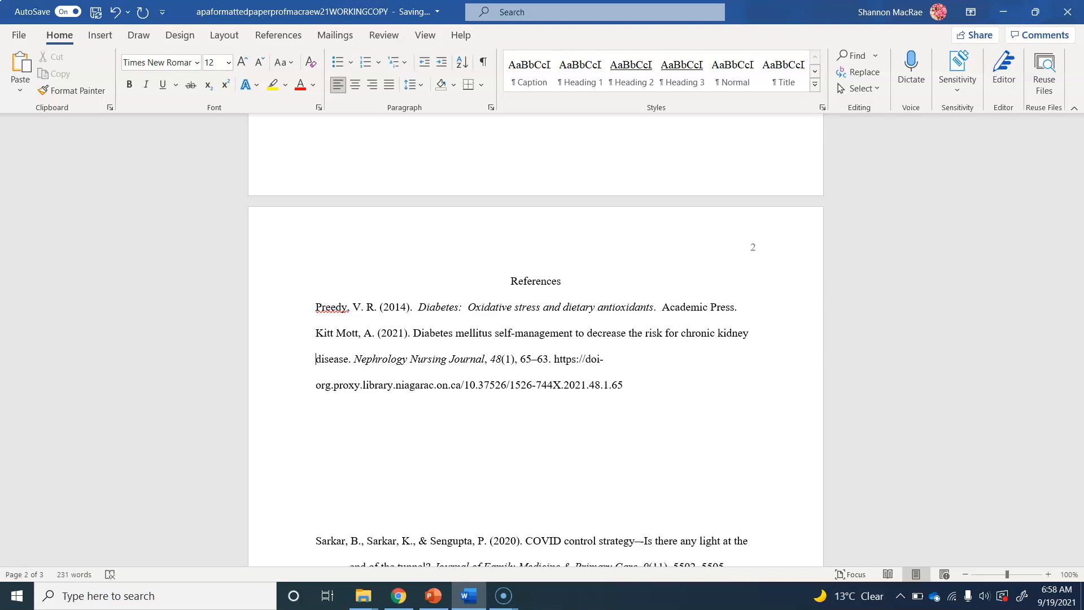
Indent the second and third lines of the article reference to form a hanging indent.
{"action": "key", "text": "Tab"}
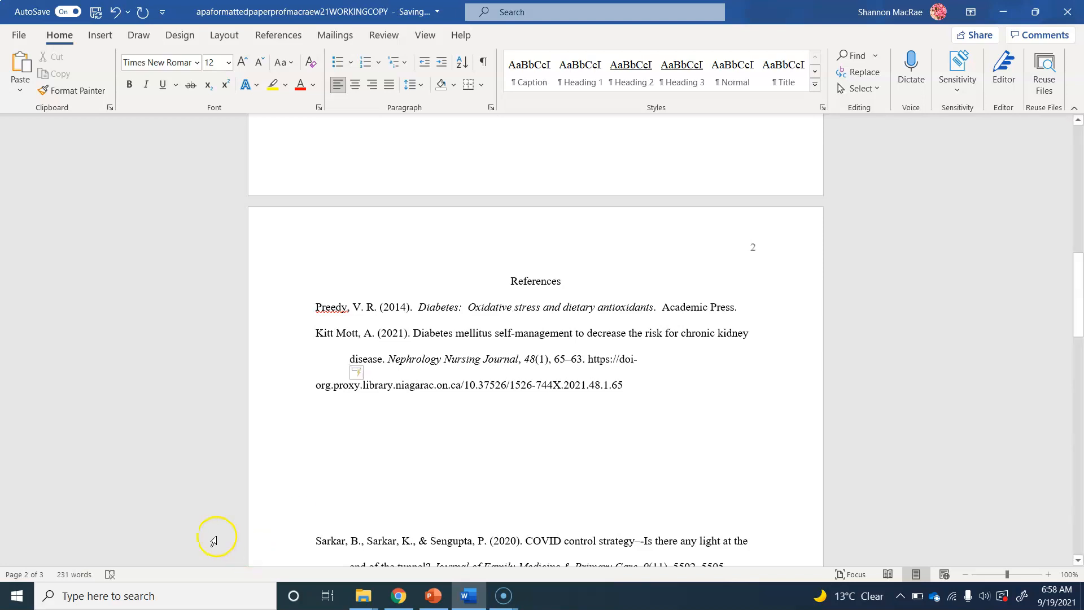
{"action": "left_click", "coordinate": [316, 383]}
{"action": "key", "text": "Tab"}
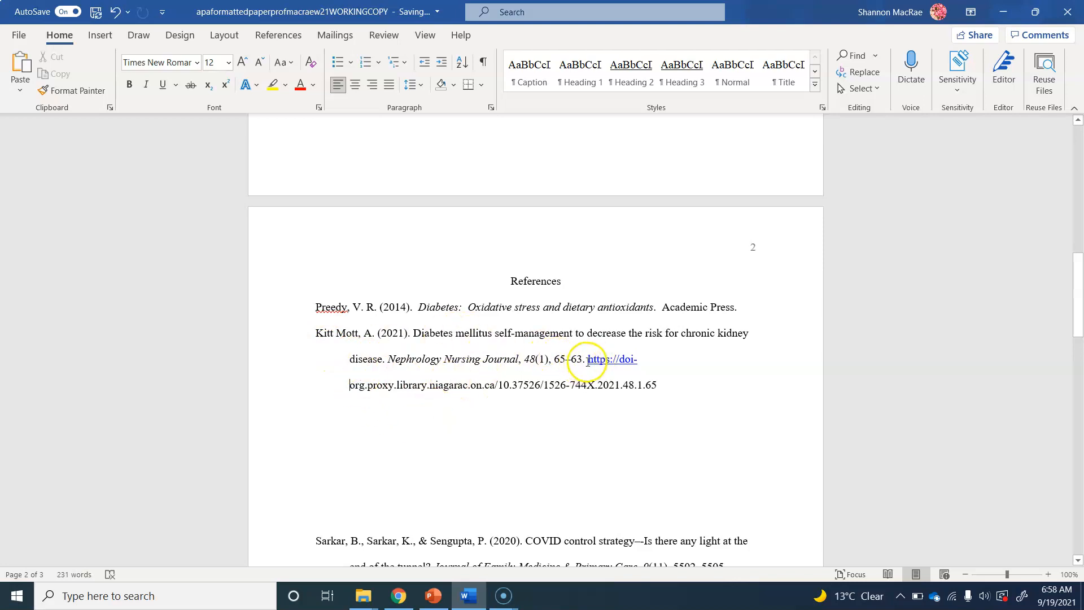
{"action": "left_click_drag", "start_coordinate": [587, 360], "coordinate": [647, 354]}
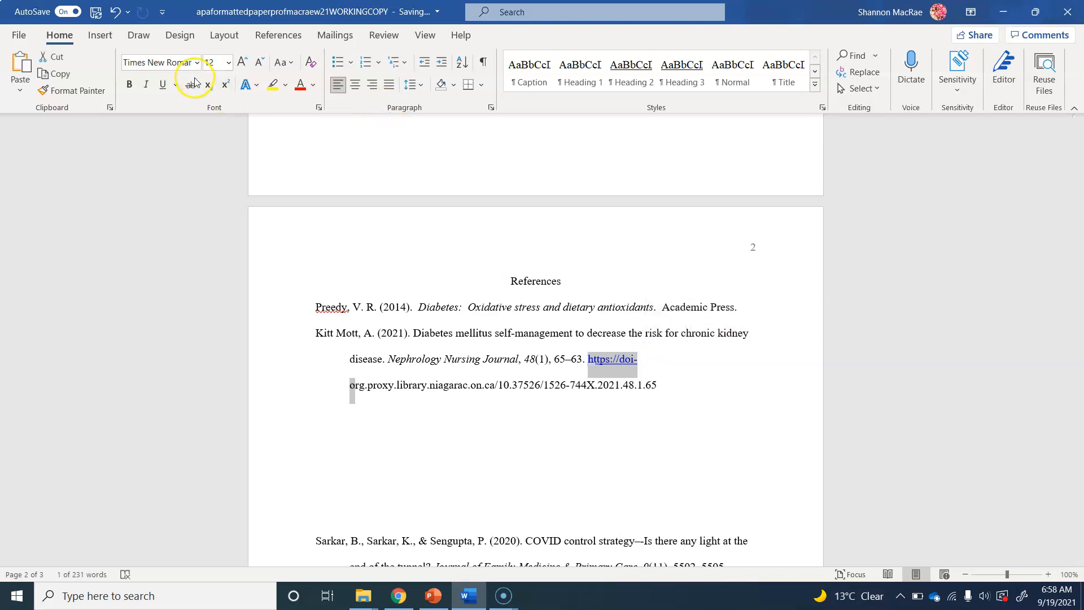
{"action": "left_click", "coordinate": [163, 86]}
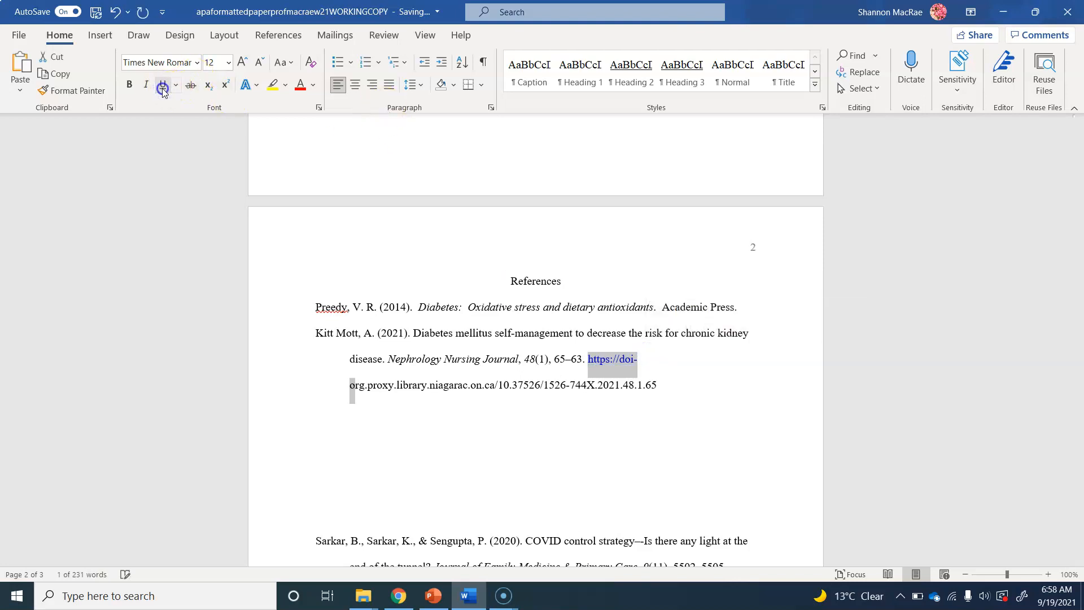
{"action": "left_click", "coordinate": [314, 87]}
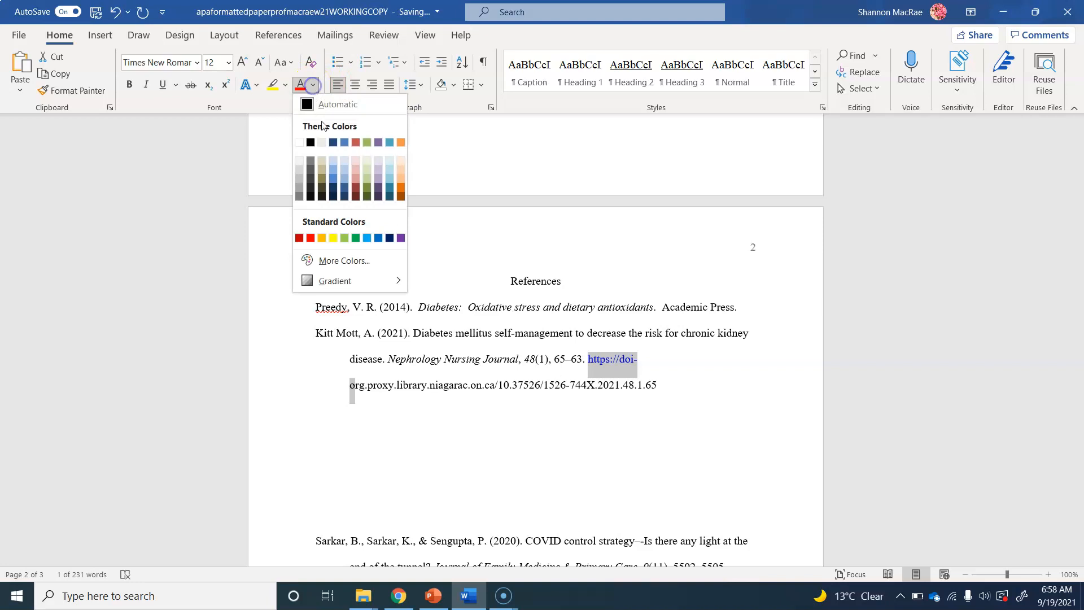
{"action": "left_click", "coordinate": [312, 142]}
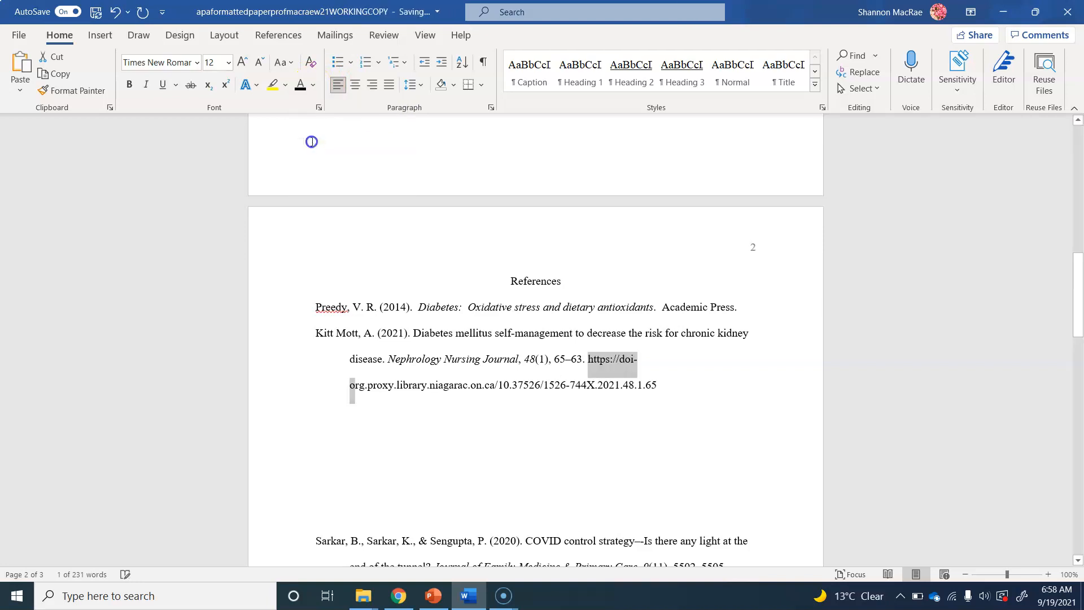
Delete all the older sample references and remaining text below the article reference, through the end of the document.
{"action": "left_click", "coordinate": [461, 430]}
{"action": "left_click_drag", "start_coordinate": [350, 442], "coordinate": [444, 606]}
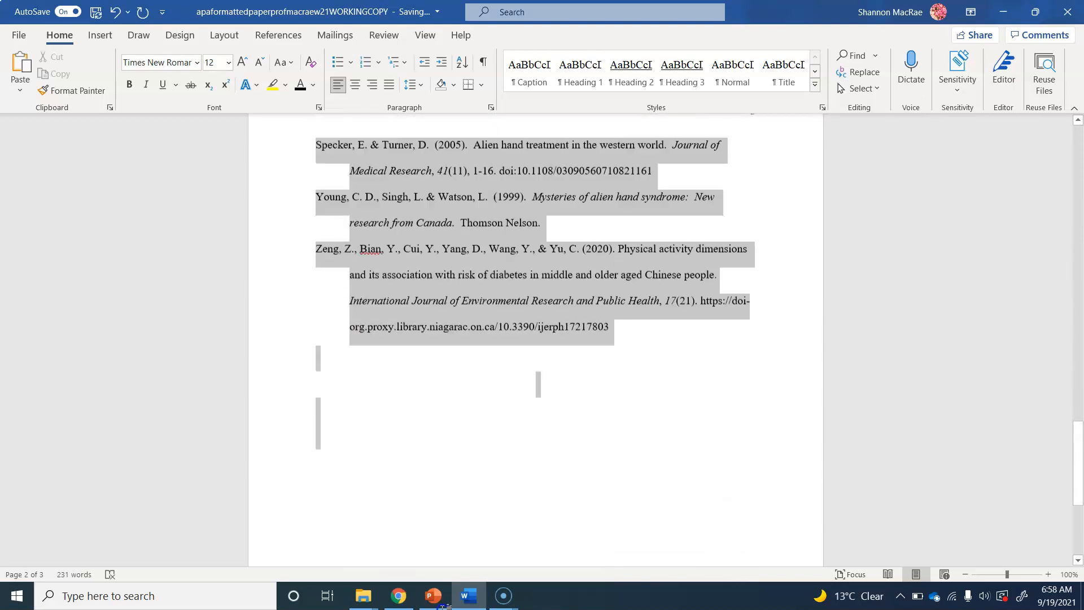
{"action": "key", "text": "Delete"}
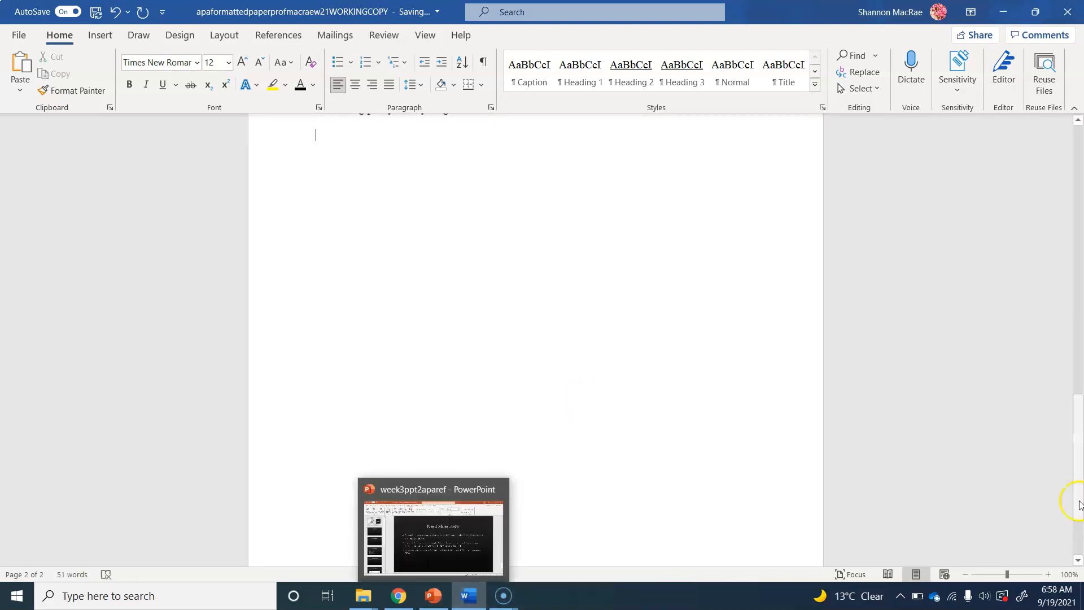
Cut the complete 2021 article reference from below the book reference.
{"action": "left_click_drag", "start_coordinate": [1072, 469], "coordinate": [1068, 362]}
{"action": "left_click", "coordinate": [313, 370]}
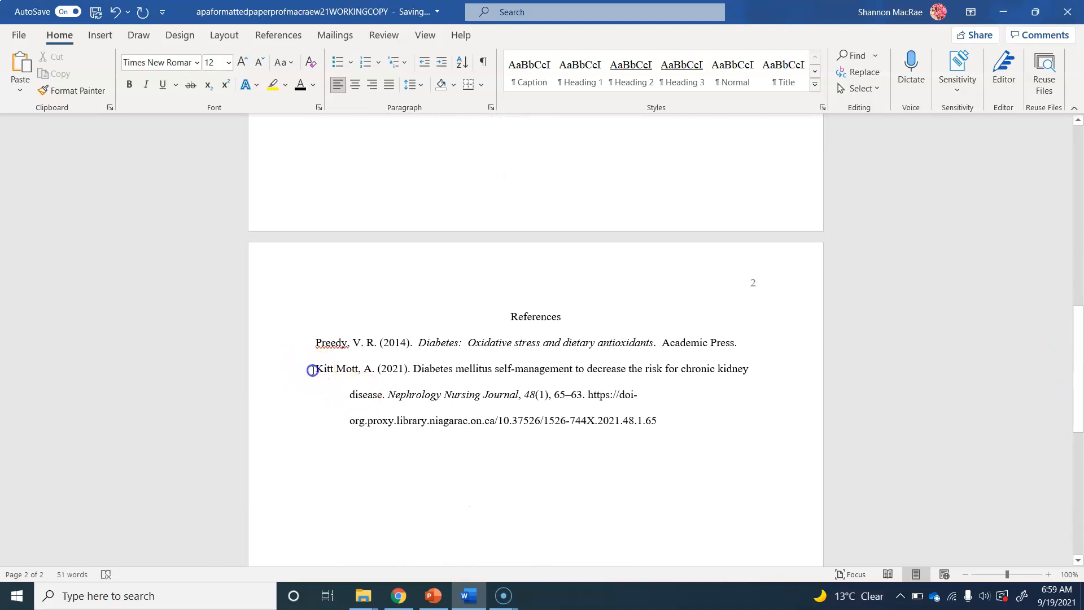
{"action": "right_click", "coordinate": [312, 342]}
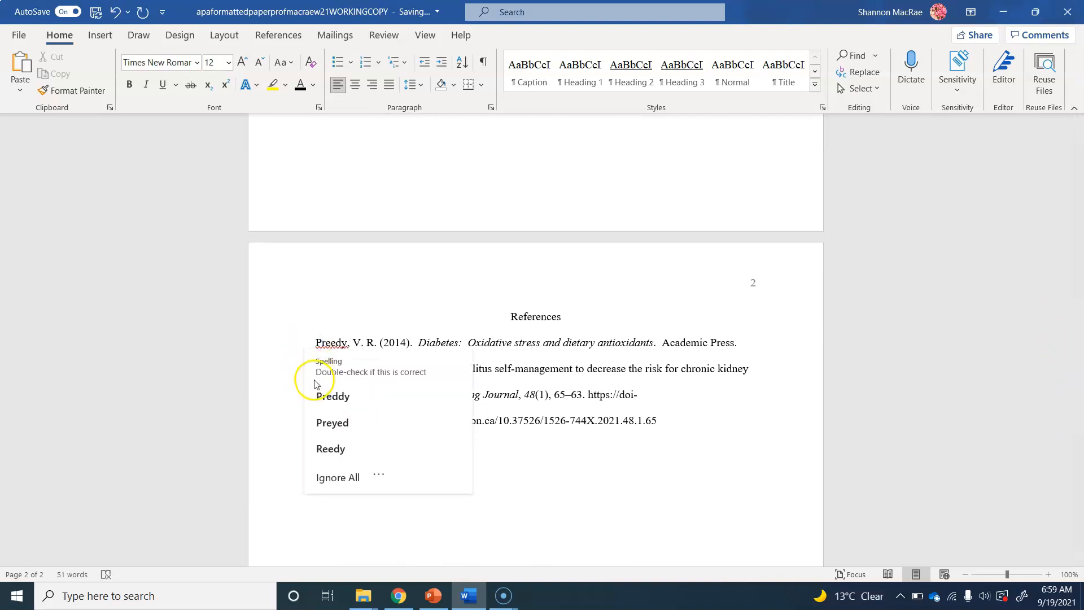
{"action": "left_click", "coordinate": [280, 397]}
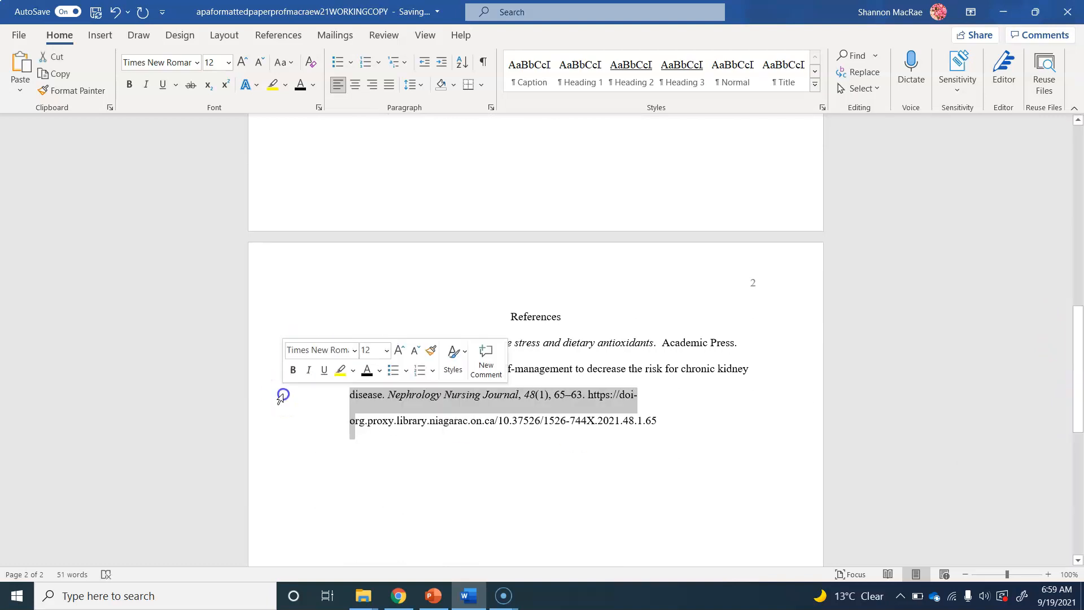
{"action": "left_click", "coordinate": [333, 430]}
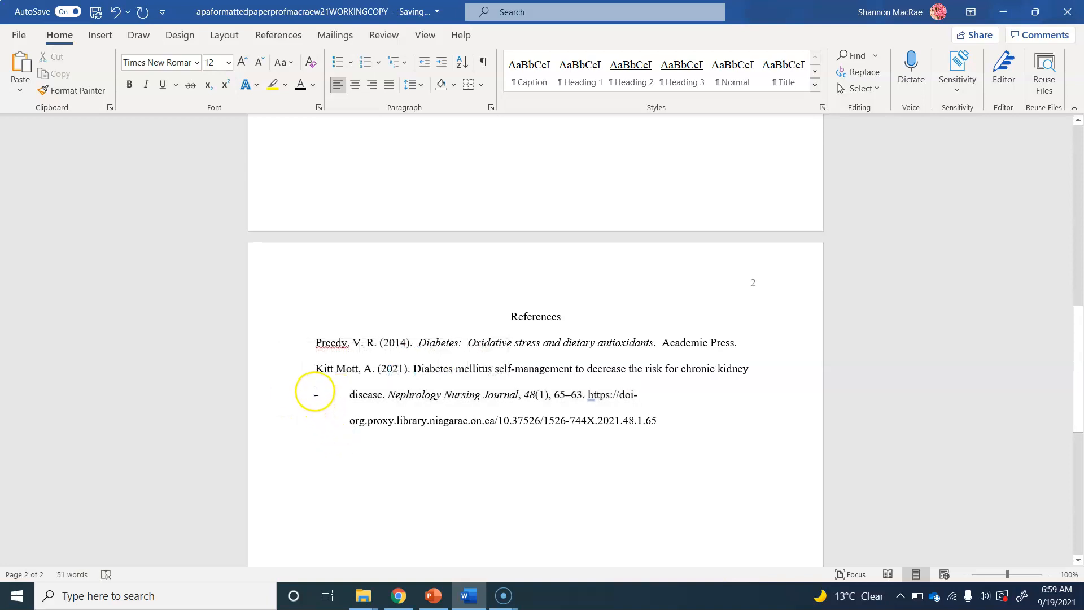
{"action": "left_click_drag", "start_coordinate": [315, 367], "coordinate": [670, 426]}
{"action": "key", "text": "ctrl+c"}
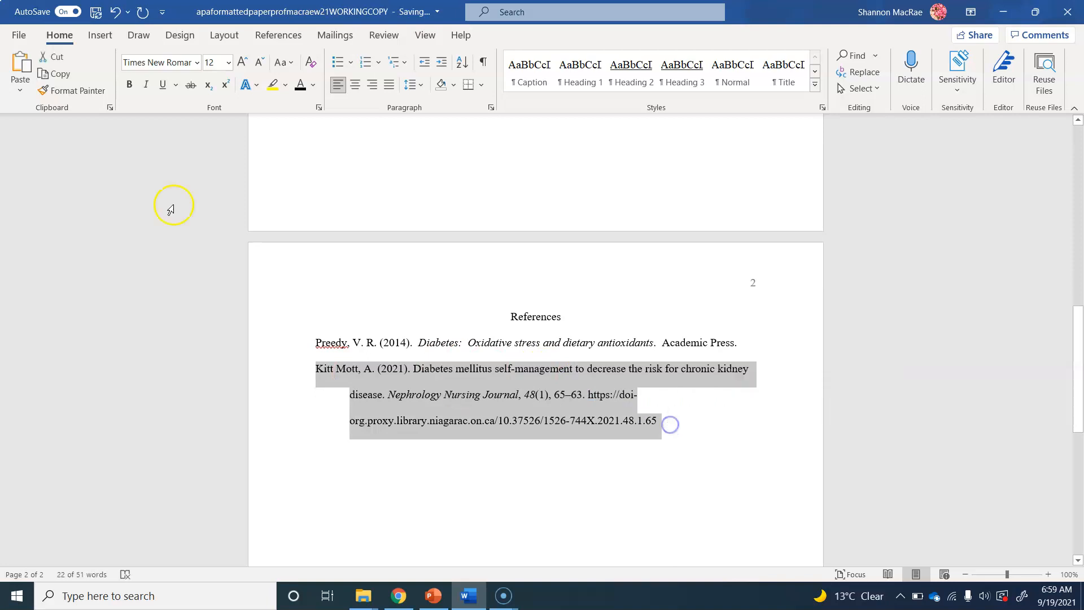
{"action": "left_click", "coordinate": [56, 57]}
Paste the article reference above the book reference without a blank line between them, and place the cursor below the list.
{"action": "right_click", "coordinate": [316, 342]}
{"action": "key", "text": "Escape"}
{"action": "key", "text": "Return"}
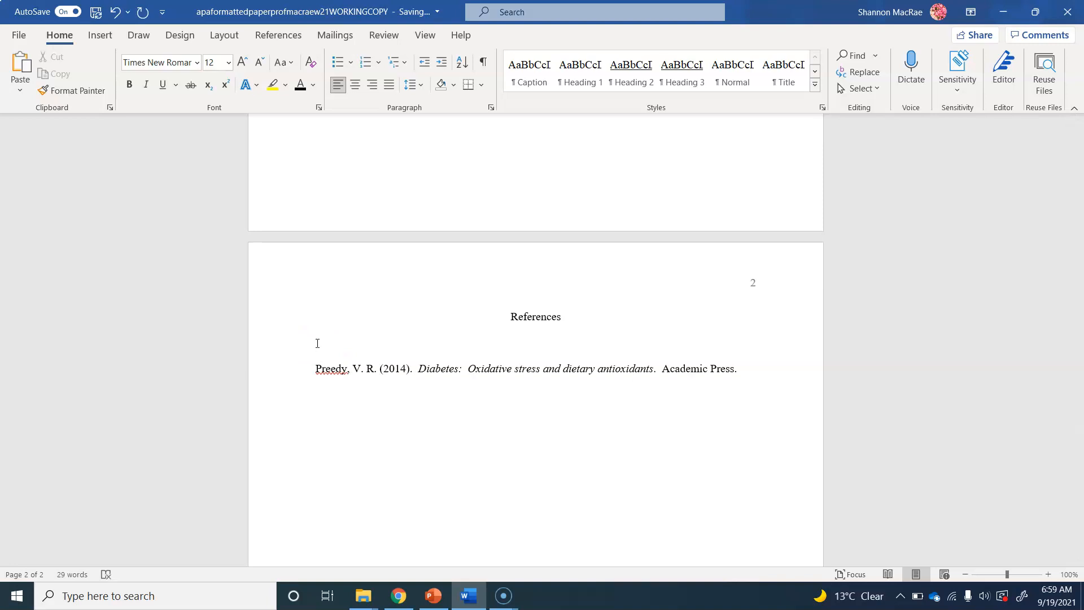
{"action": "key", "text": "ctrl+v"}
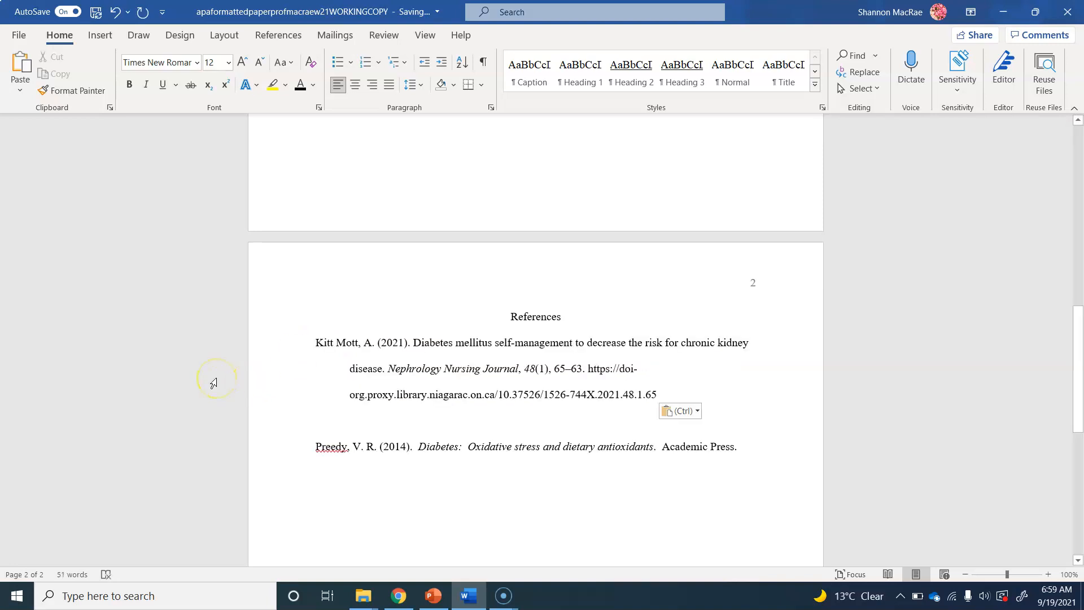
{"action": "key", "text": "BackSpace"}
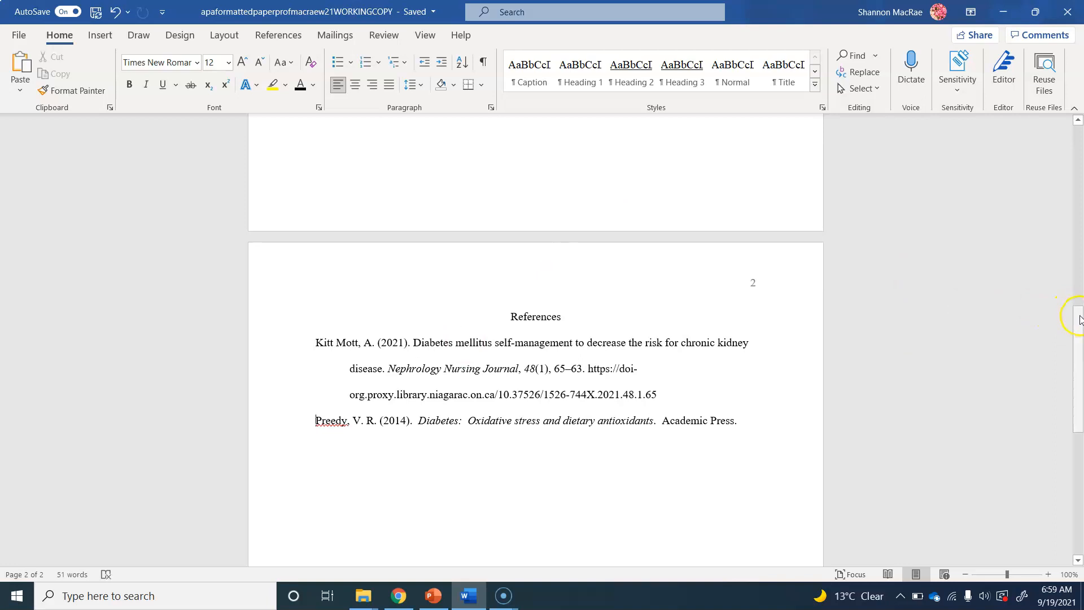
{"action": "mouse_move", "coordinate": [1080, 320]}
{"action": "left_mouse_down"}
{"action": "mouse_move", "coordinate": [1079, 291]}
{"action": "mouse_move", "coordinate": [1080, 314]}
{"action": "left_mouse_up"}
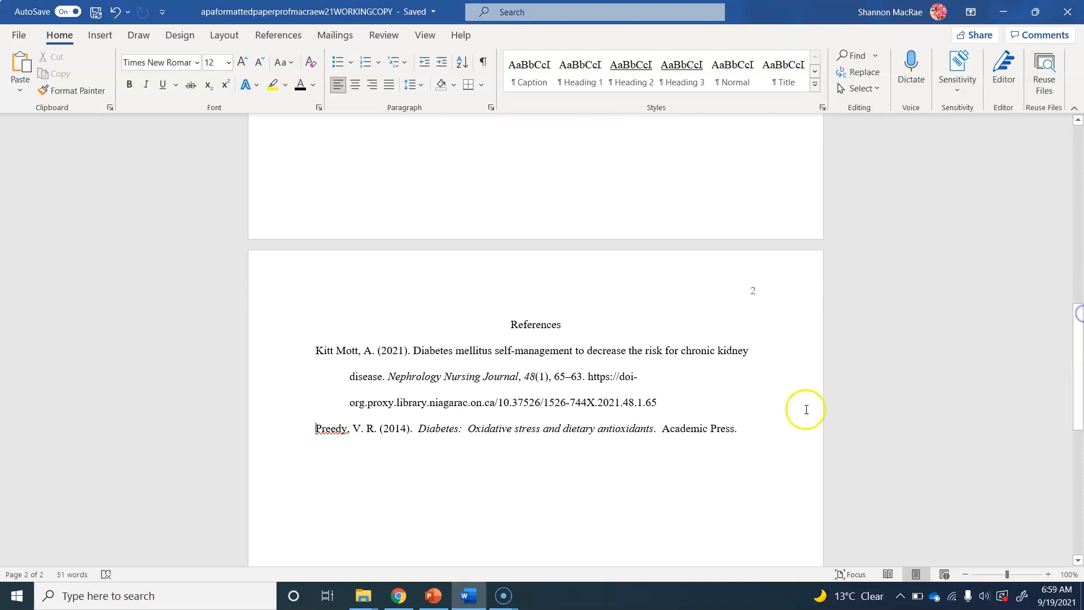
{"action": "left_click", "coordinate": [444, 480]}
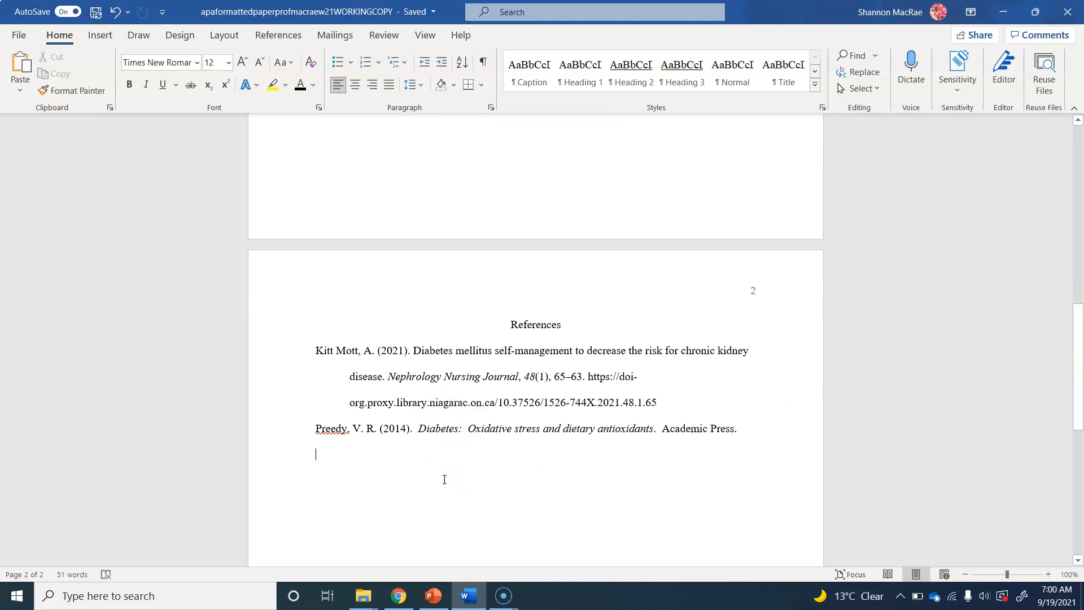